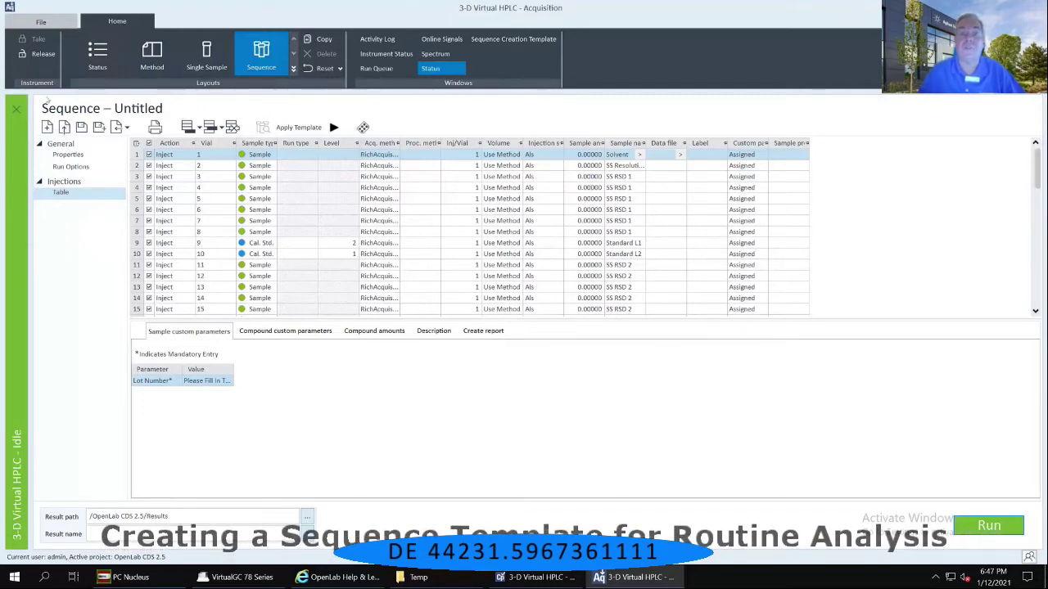
- Start a new sequence without saving the modified one and open the Sequence Creation Template
click(47, 127)
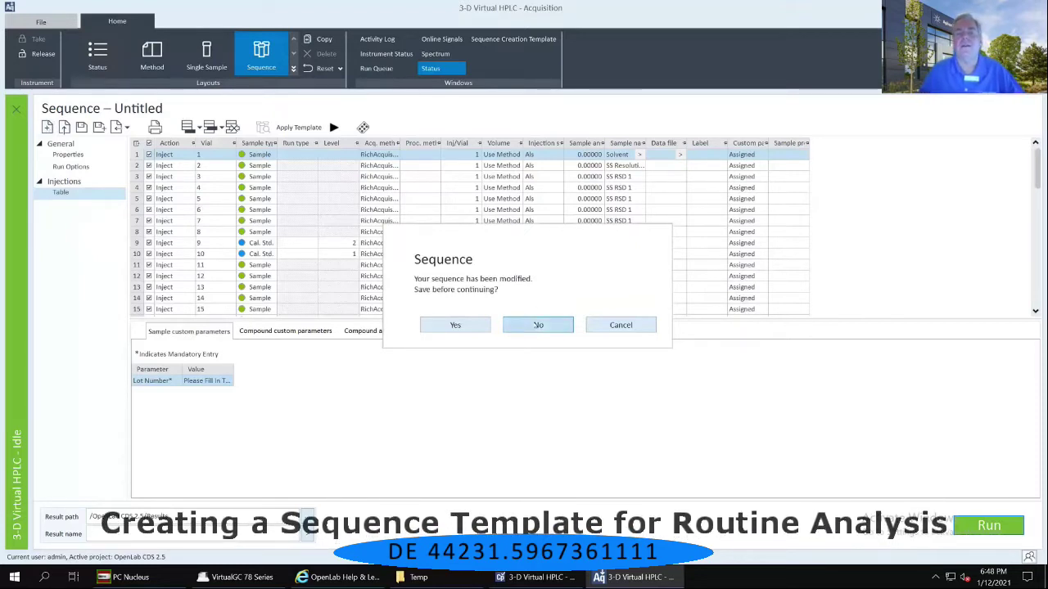
click(530, 323)
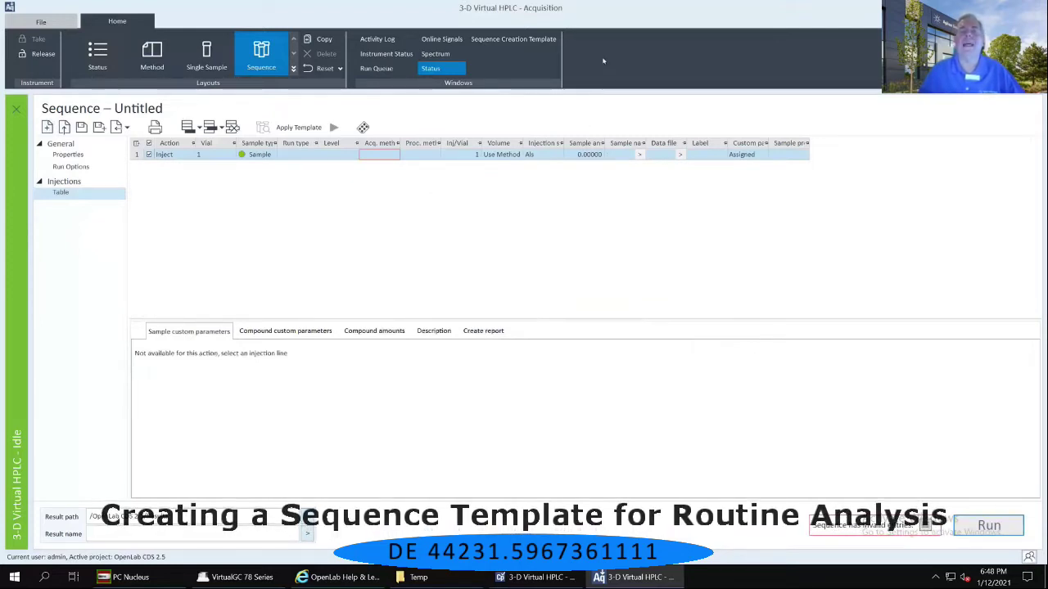
click(527, 44)
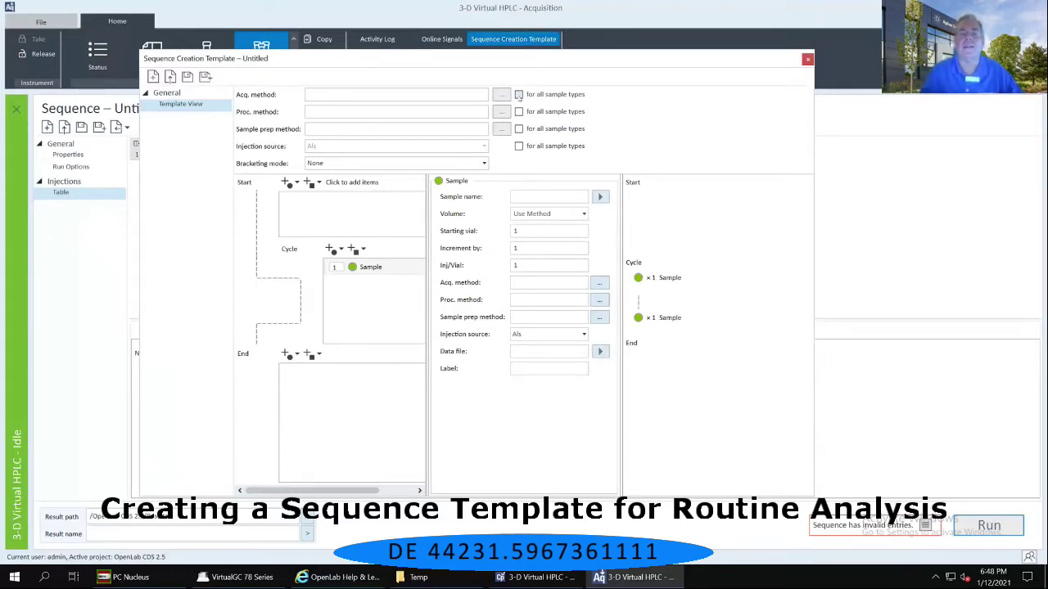
- Assign RichAcqMethodHPLC.amx as the acquisition method for all sample types in the template
click(518, 95)
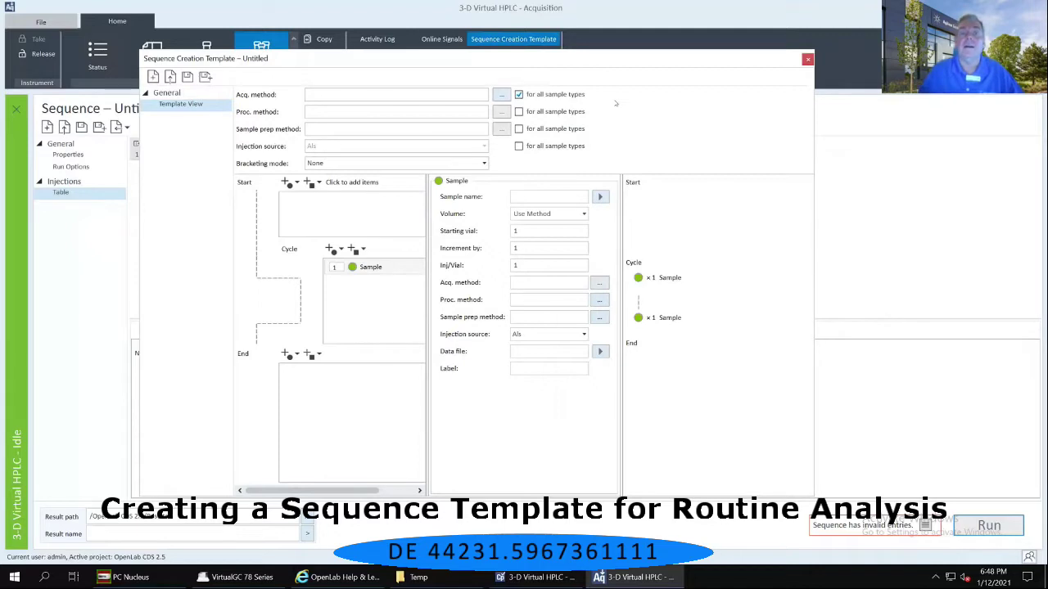
click(501, 95)
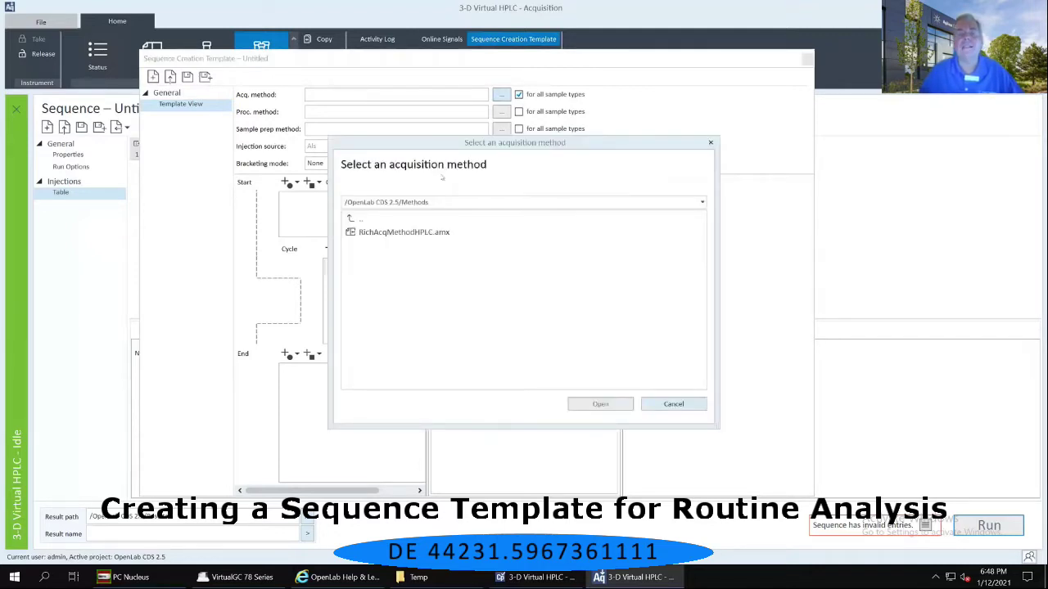
click(406, 234)
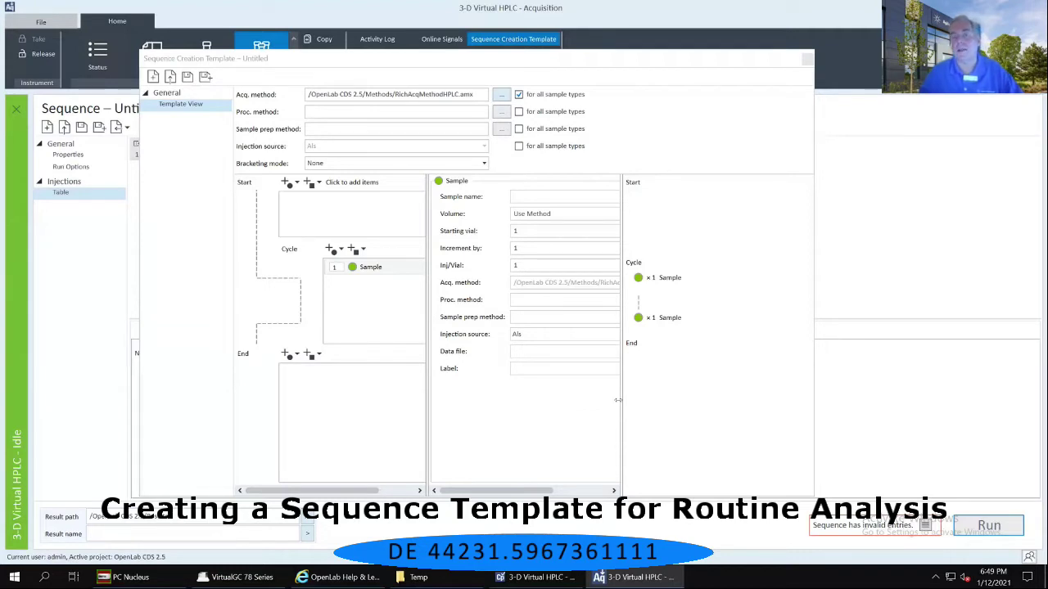
- Add a Blank to the Start section and name it Blank- followed by the short local date & time token <DS>
drag(617, 399, 703, 208)
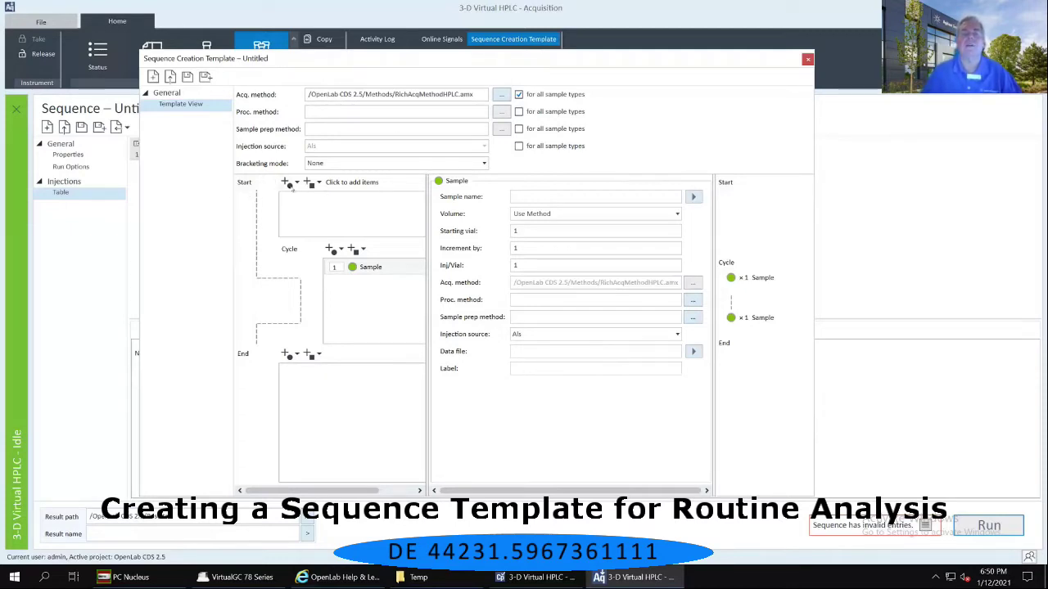
click(297, 184)
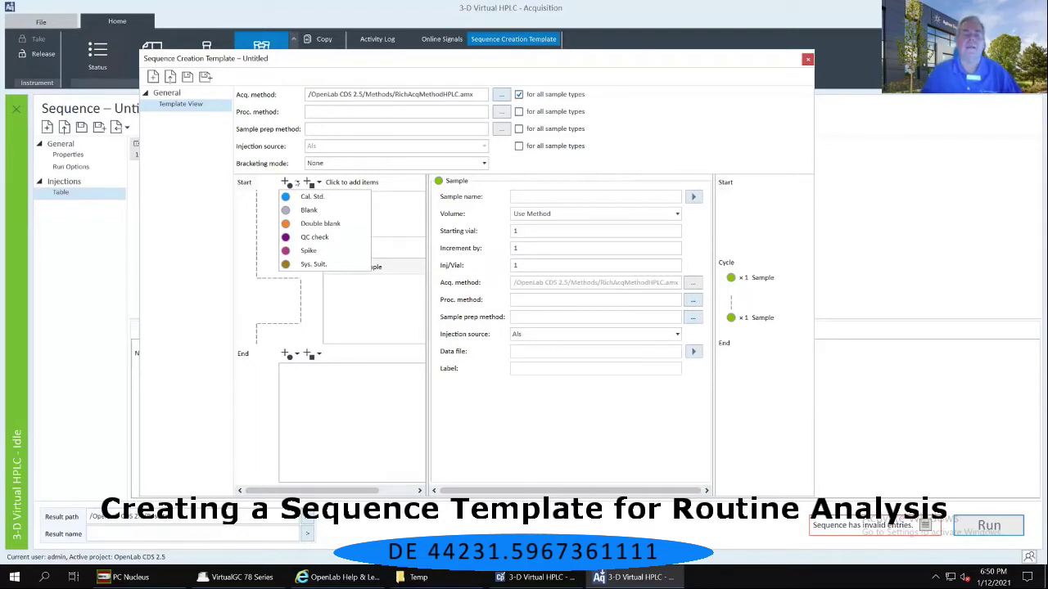
click(304, 212)
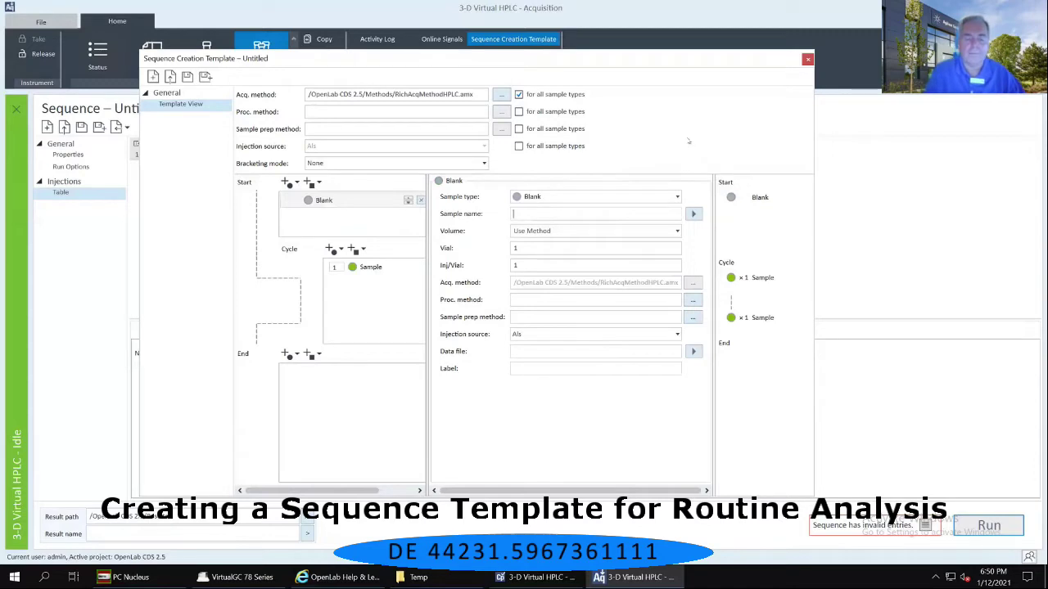
text(Blank)
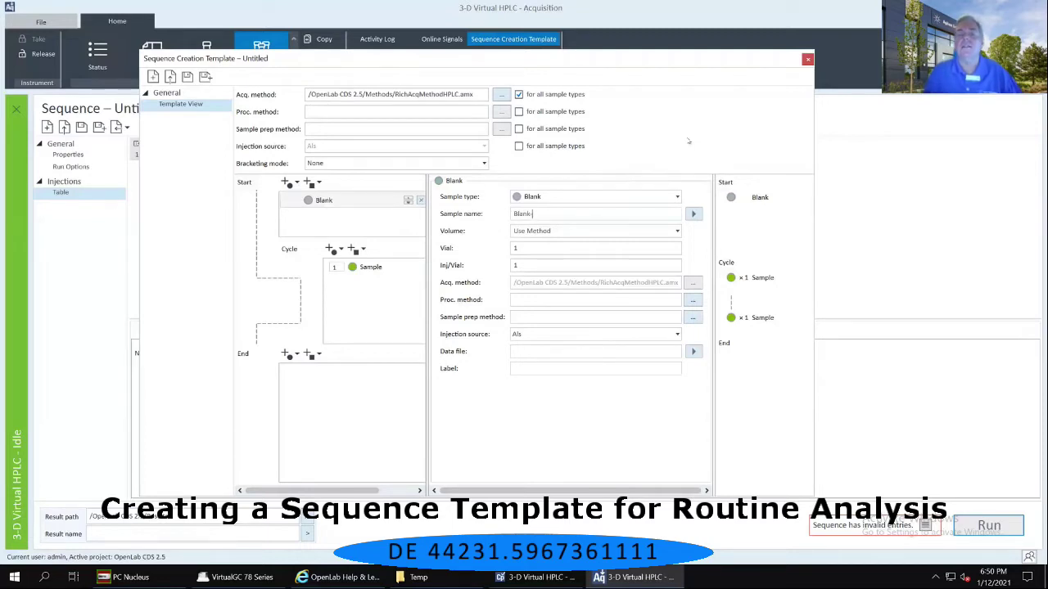
text(-)
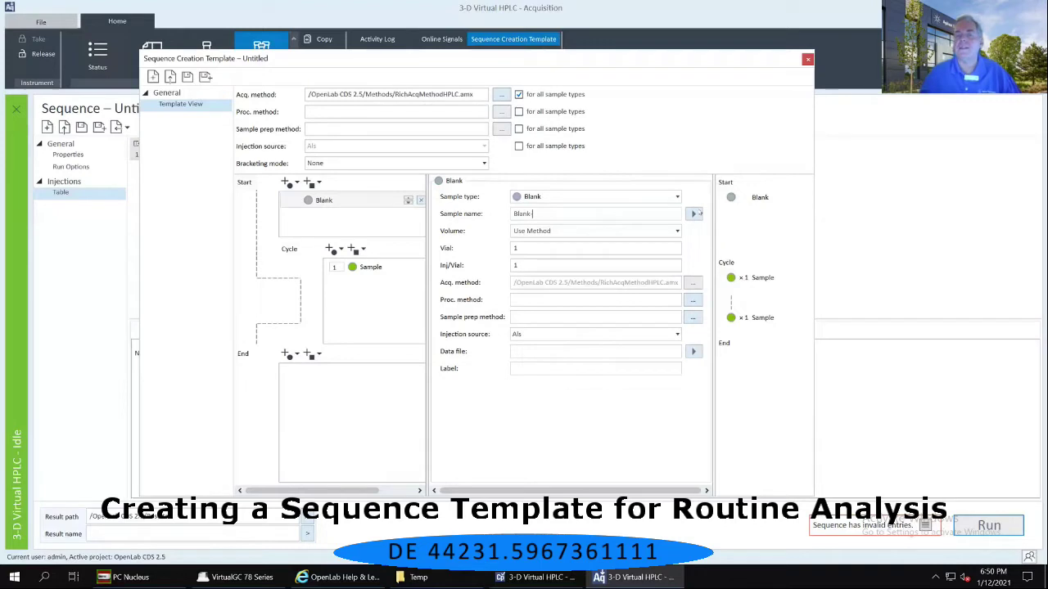
click(693, 214)
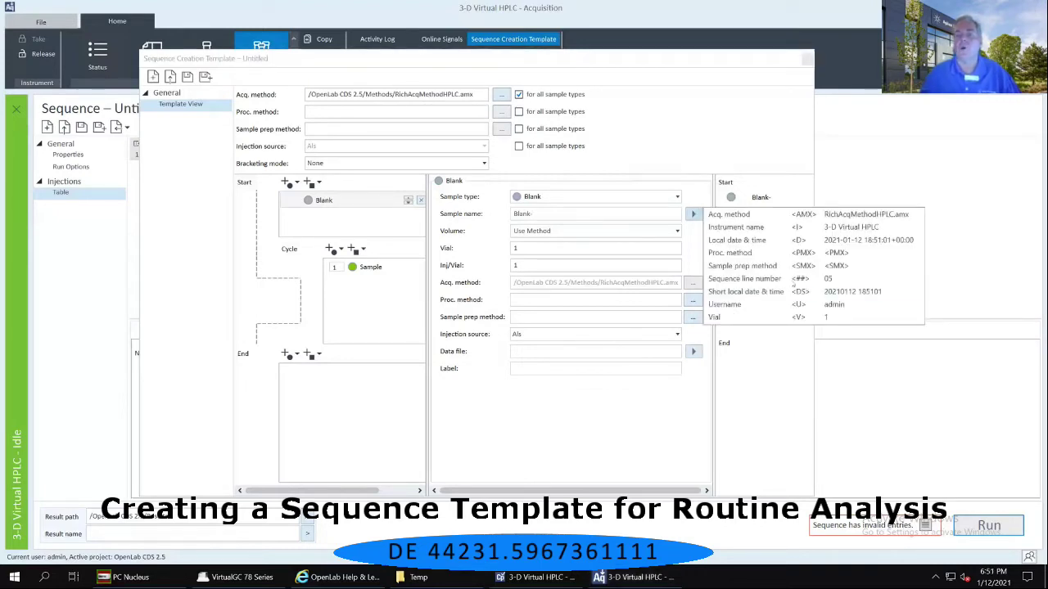
click(773, 292)
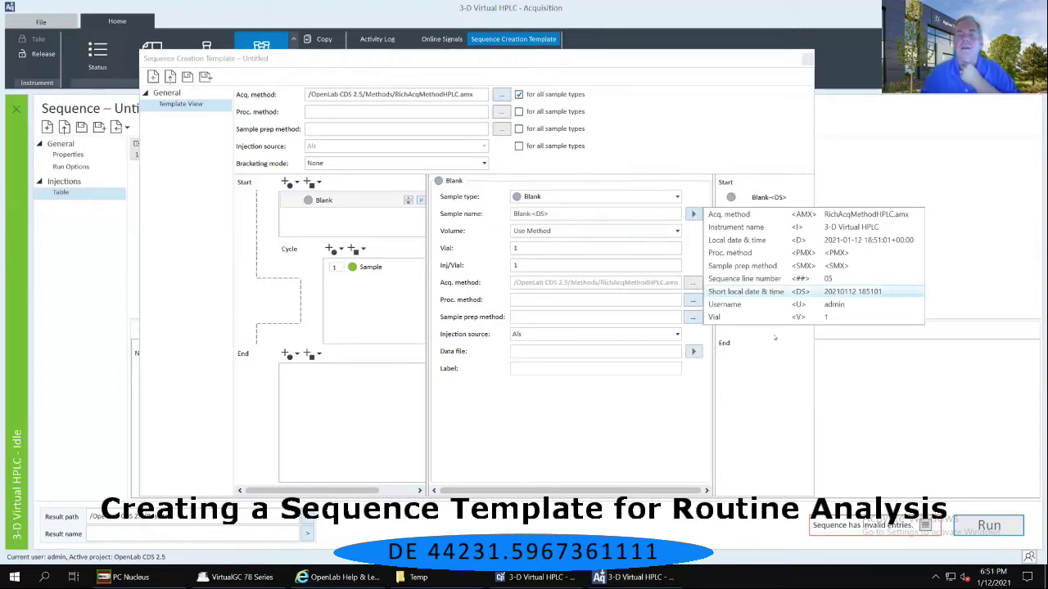
click(694, 397)
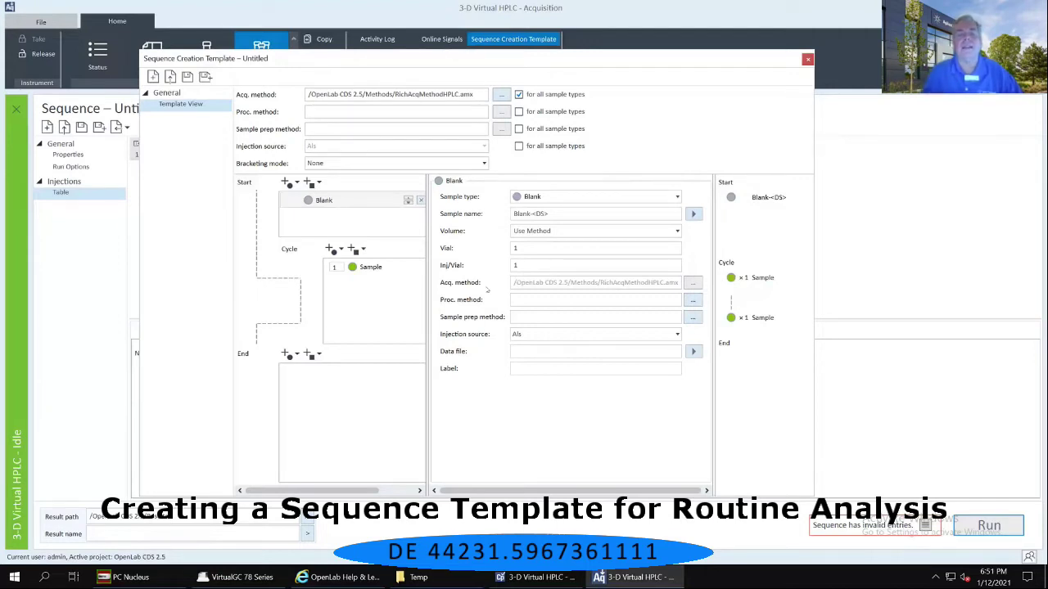
- Set the blank's data file name to the sample name token <S>
click(692, 352)
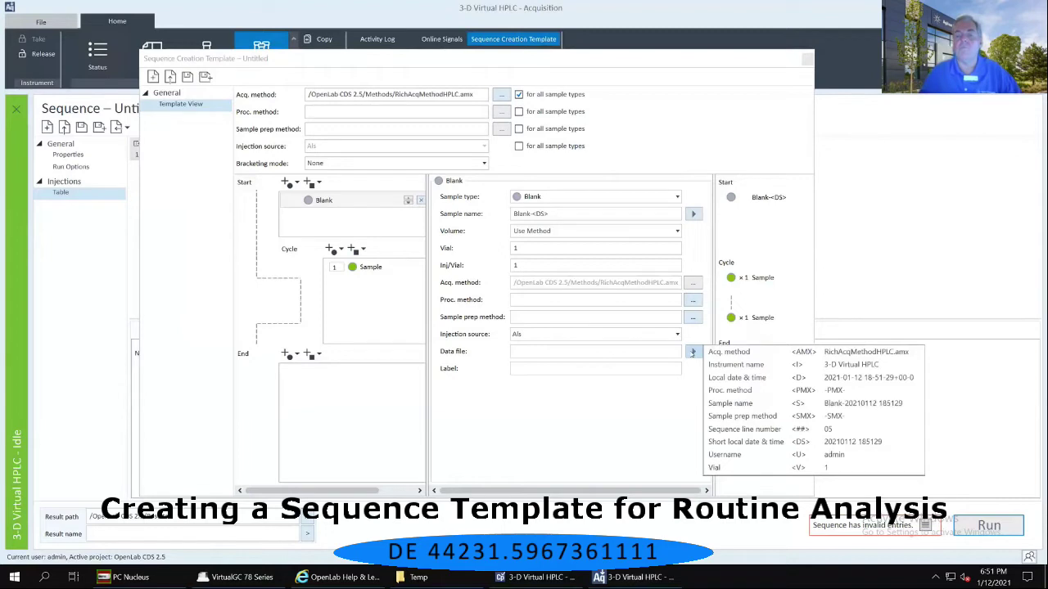
click(737, 403)
click(606, 460)
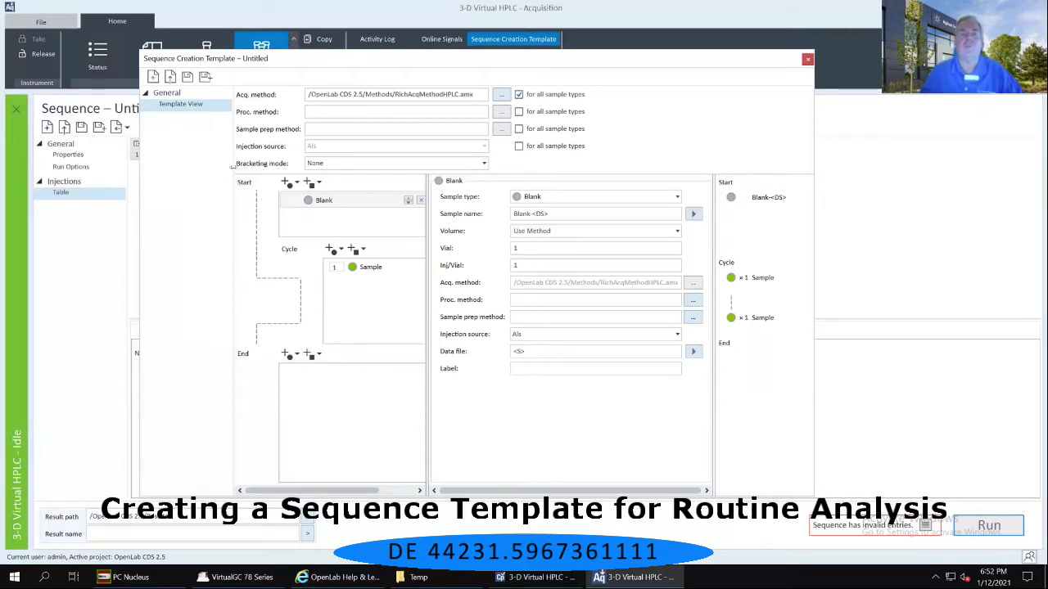
- Add a Cal. Std. to the Start section and name it Std- followed by the short local date & time token <DS>
click(297, 182)
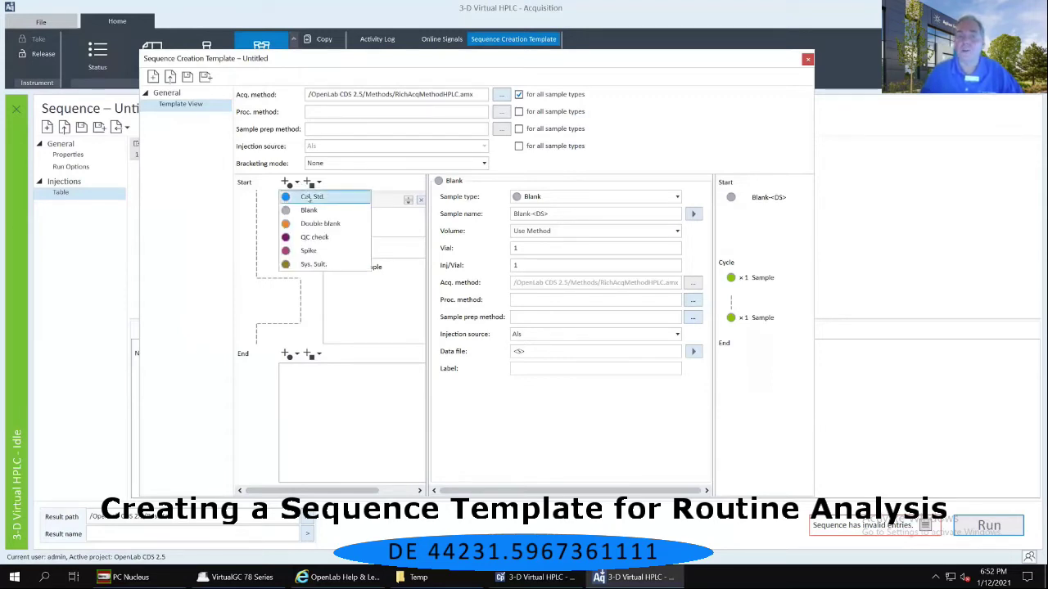
click(309, 198)
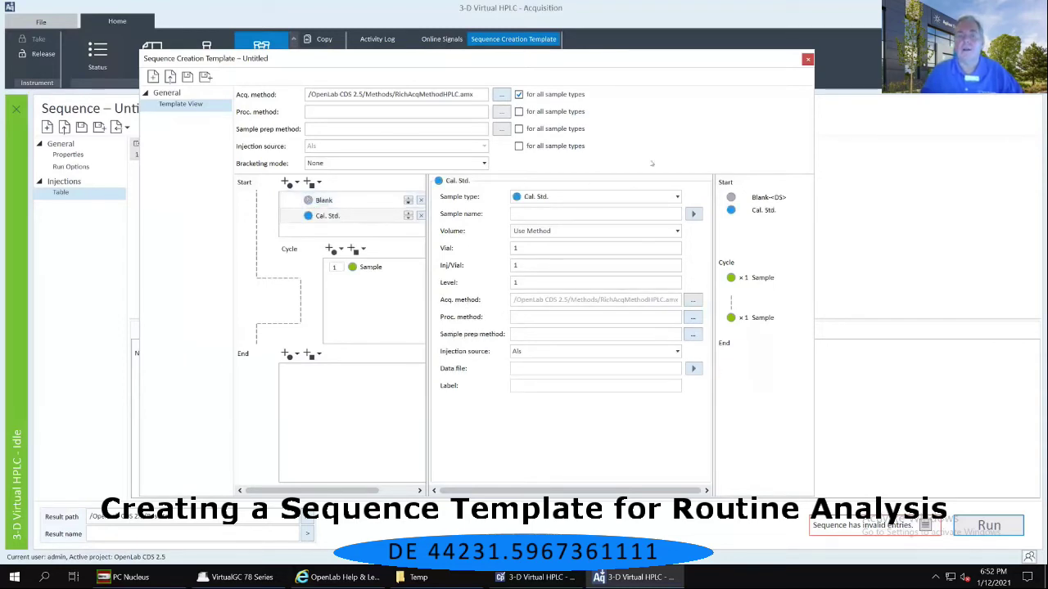
click(554, 209)
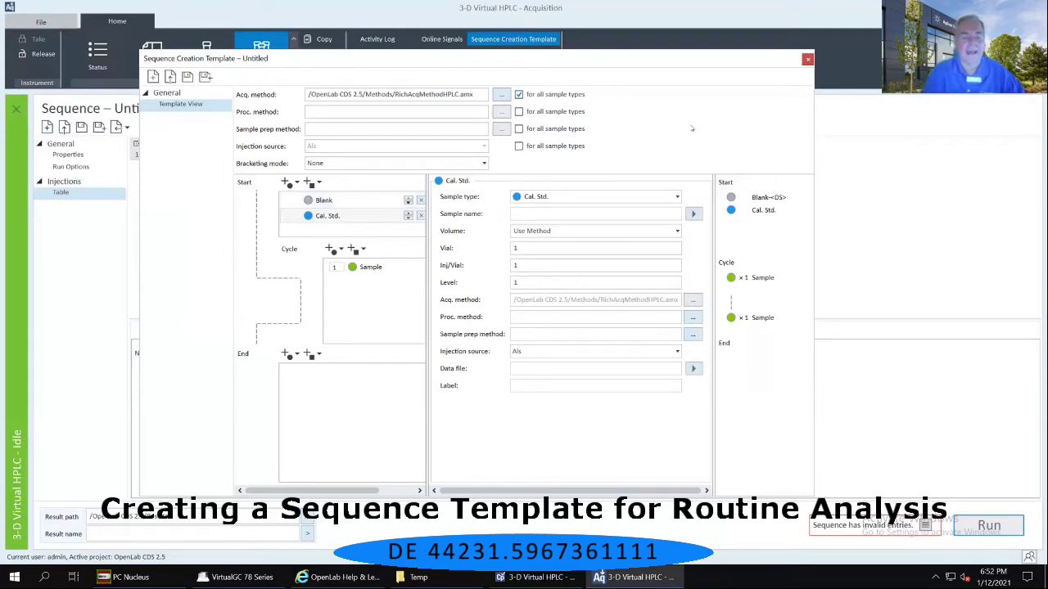
text(Std)
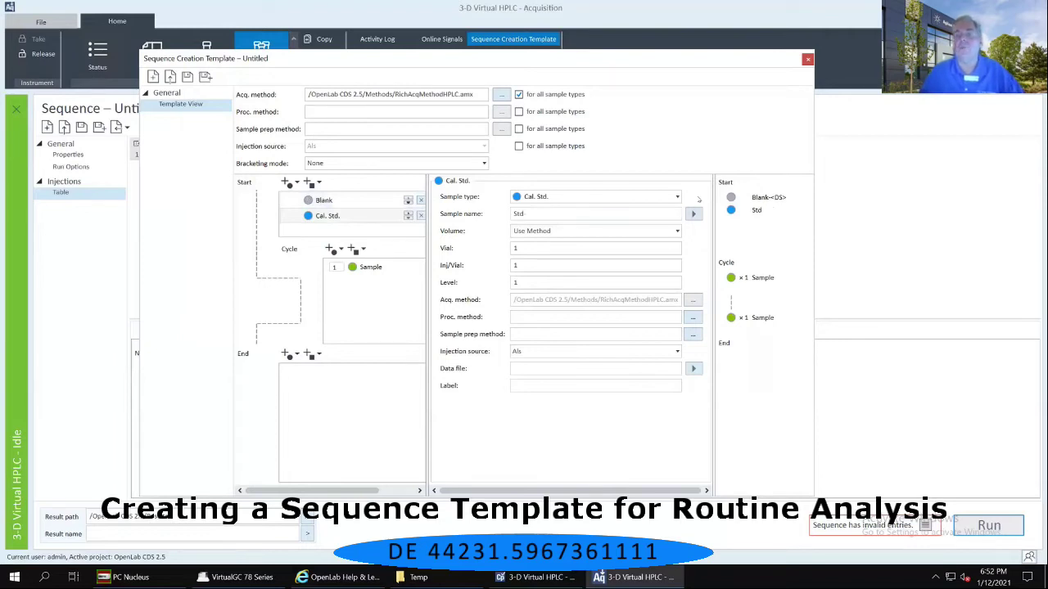
click(694, 214)
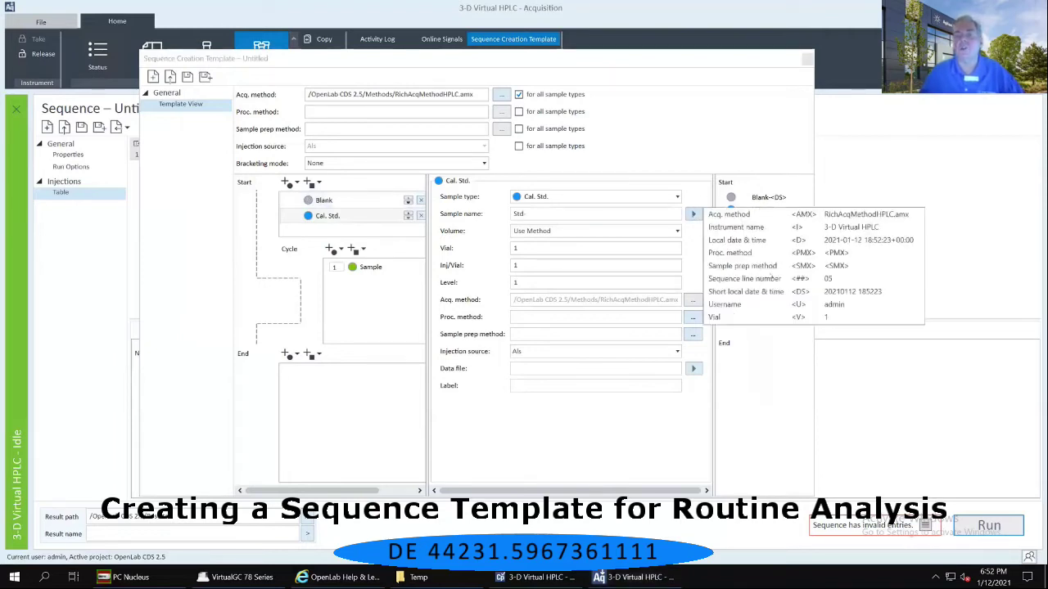
click(746, 291)
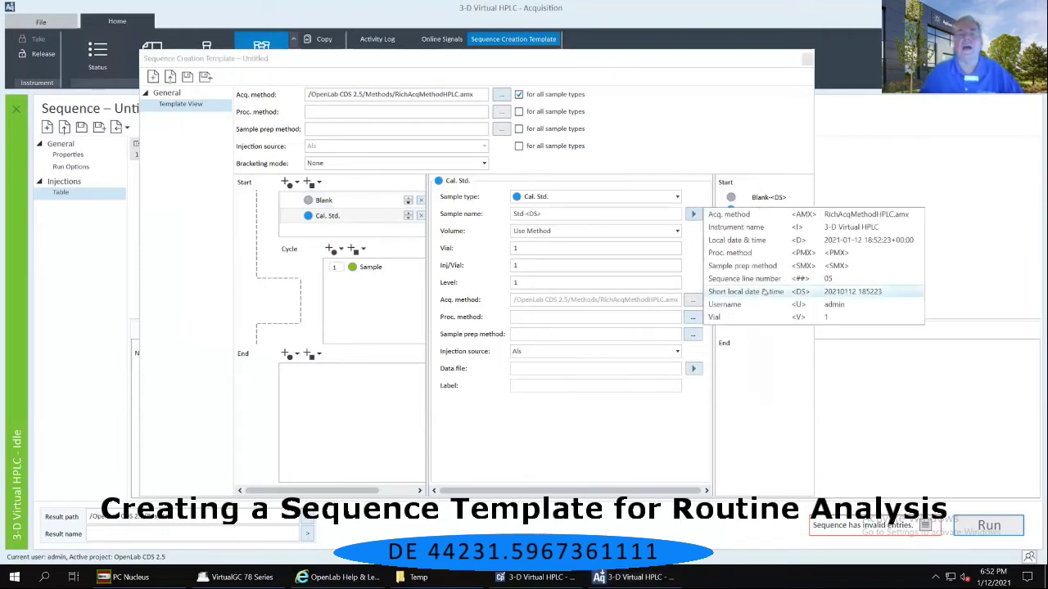
click(573, 432)
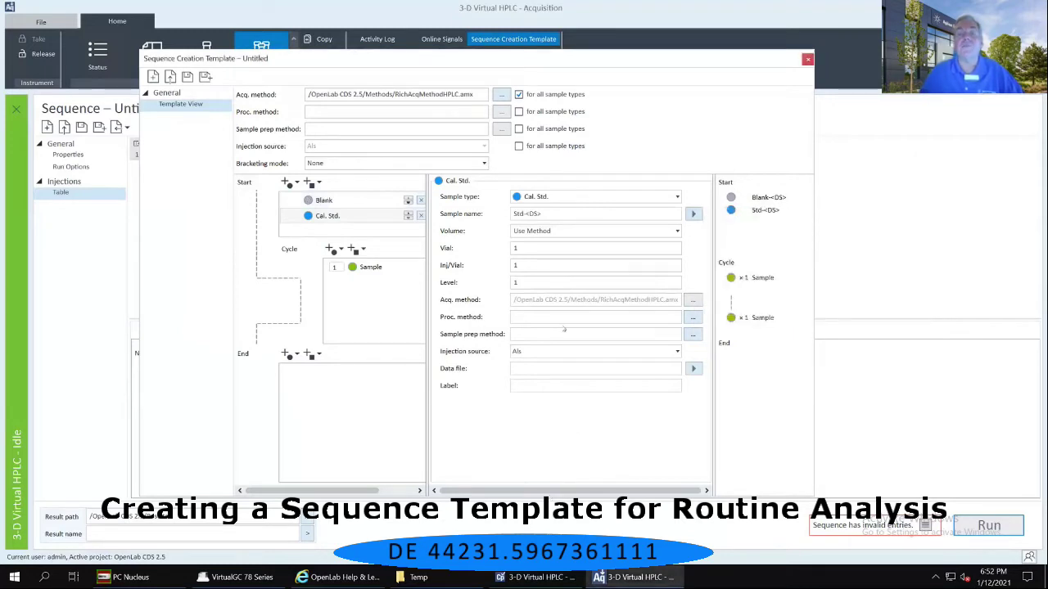
- Set the calibration standard to vial 2 with 3 injections per vial and the data file name token <DS>
click(549, 247)
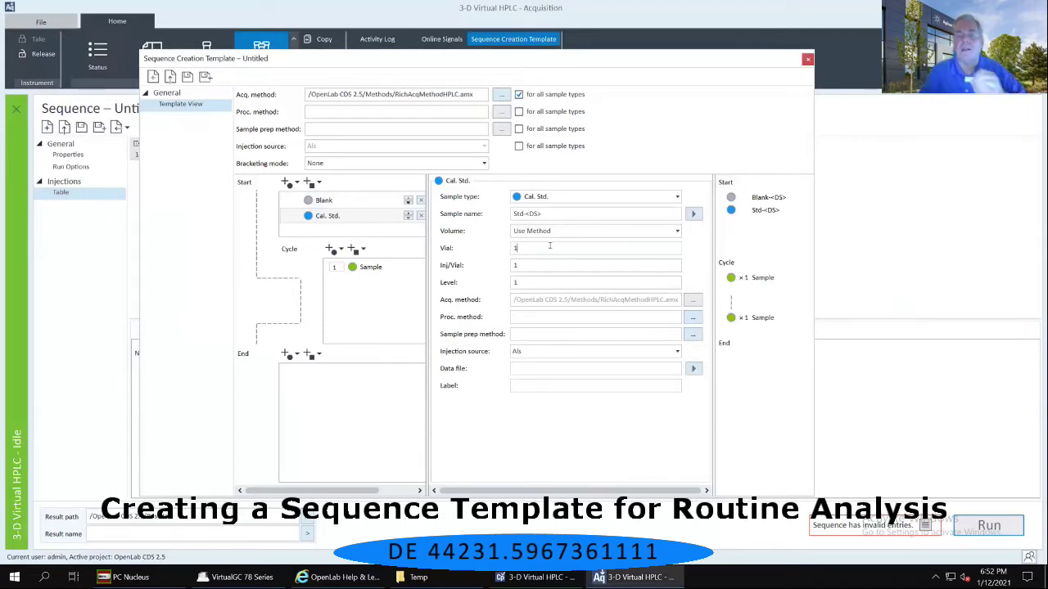
key(BackSpace)
text(2)
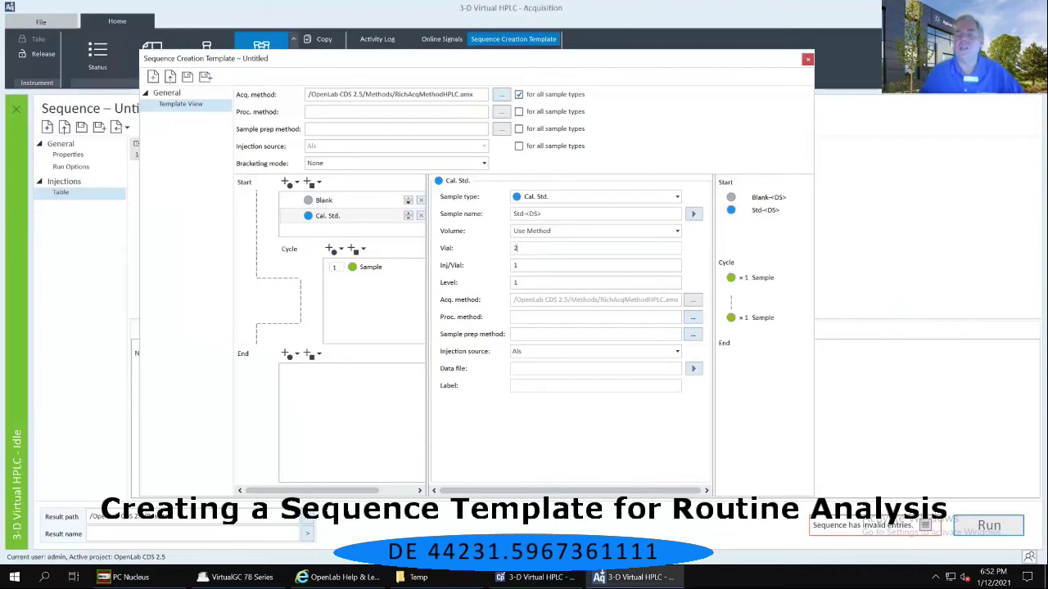
click(527, 260)
key(BackSpace)
text(1)
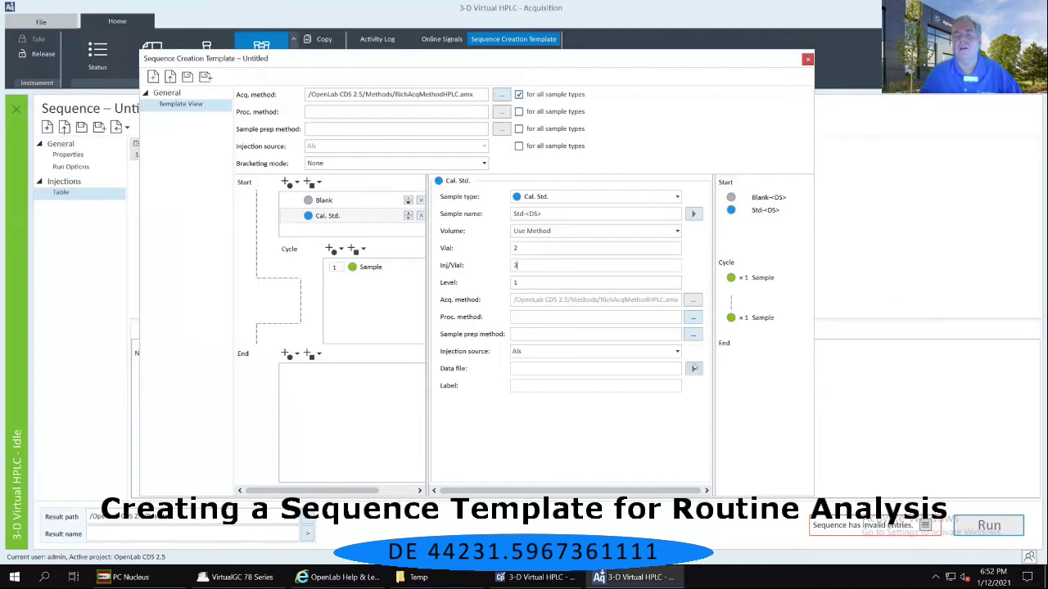
click(692, 368)
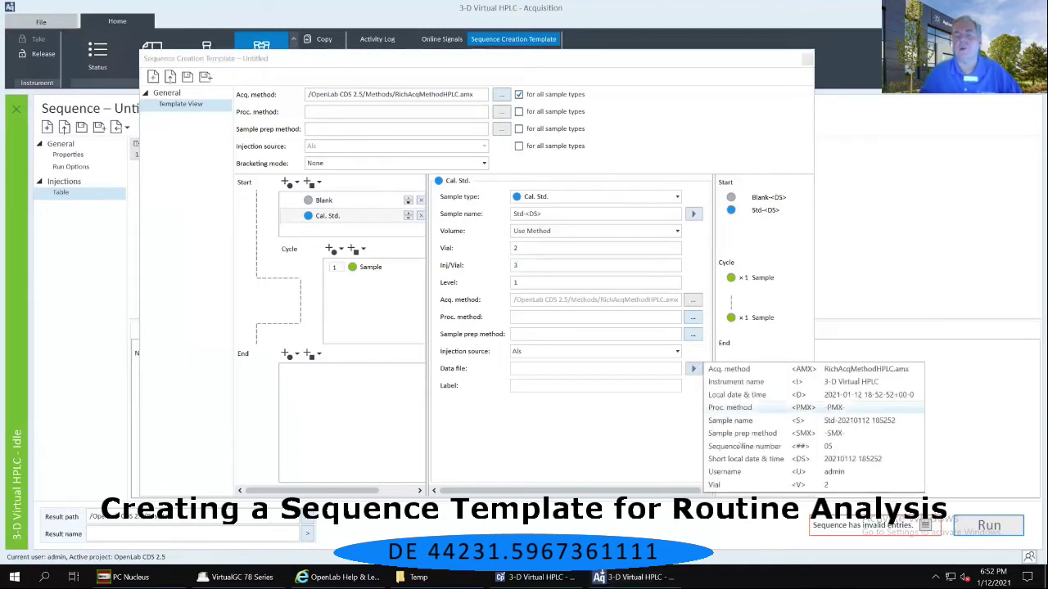
key(Return)
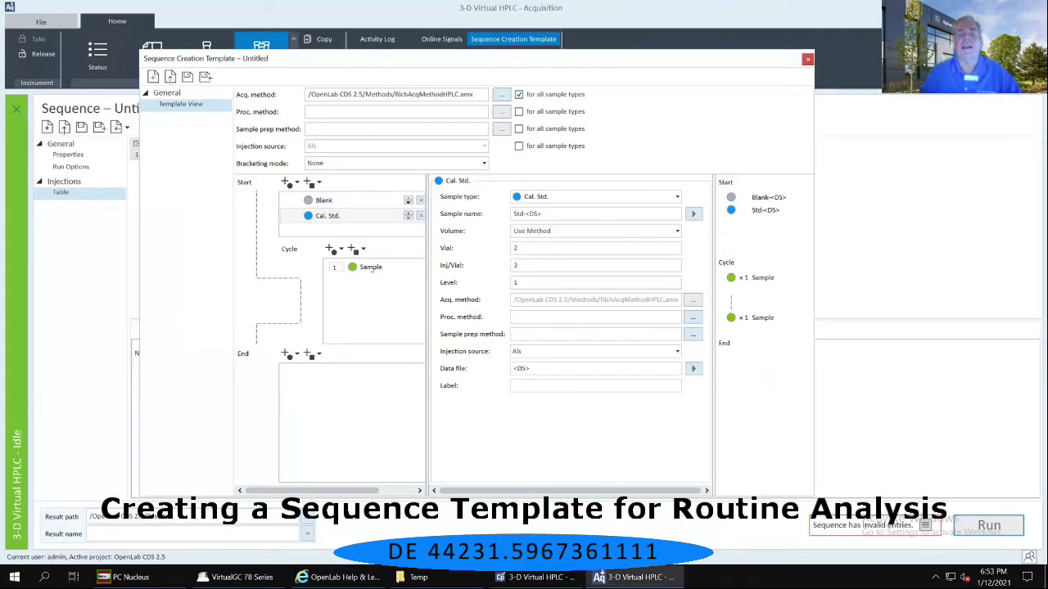
- Configure the cycle for 10 samples named Sample-<DS>, using the short local date & time token, with starting vial 3
click(371, 270)
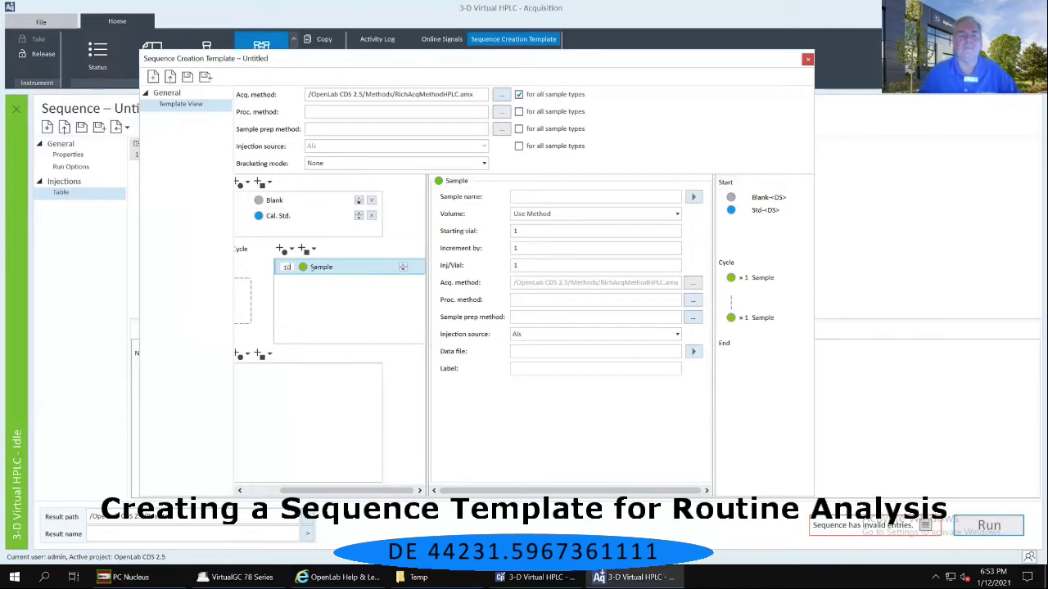
text(0)
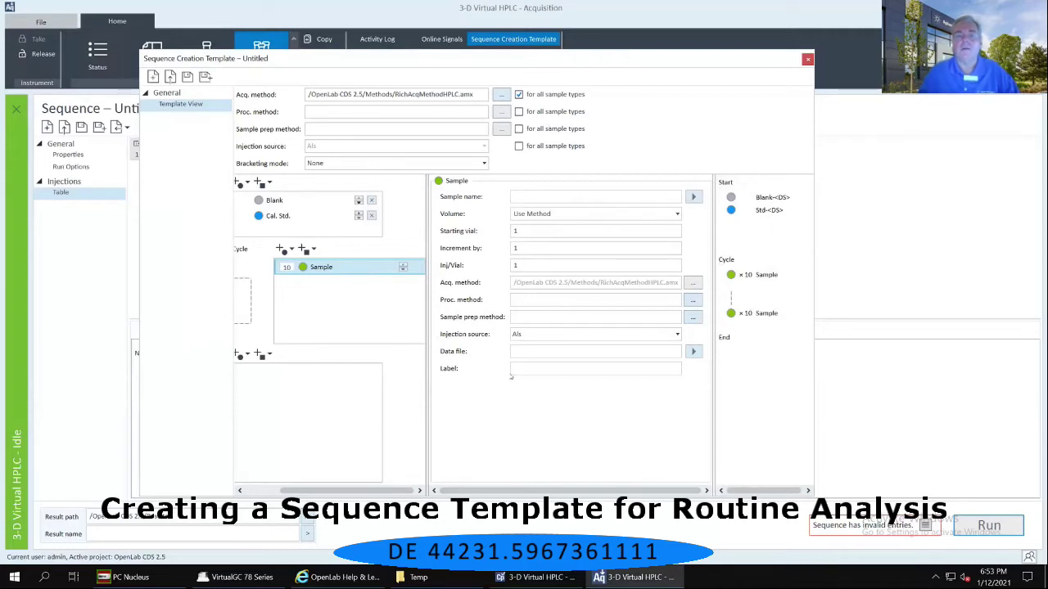
click(518, 196)
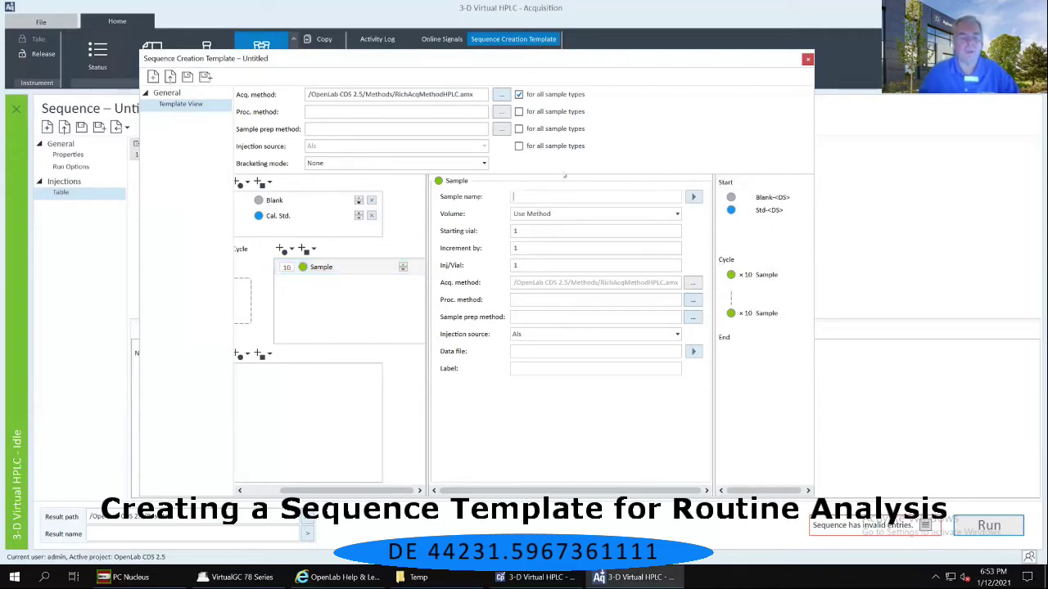
text(Sample-)
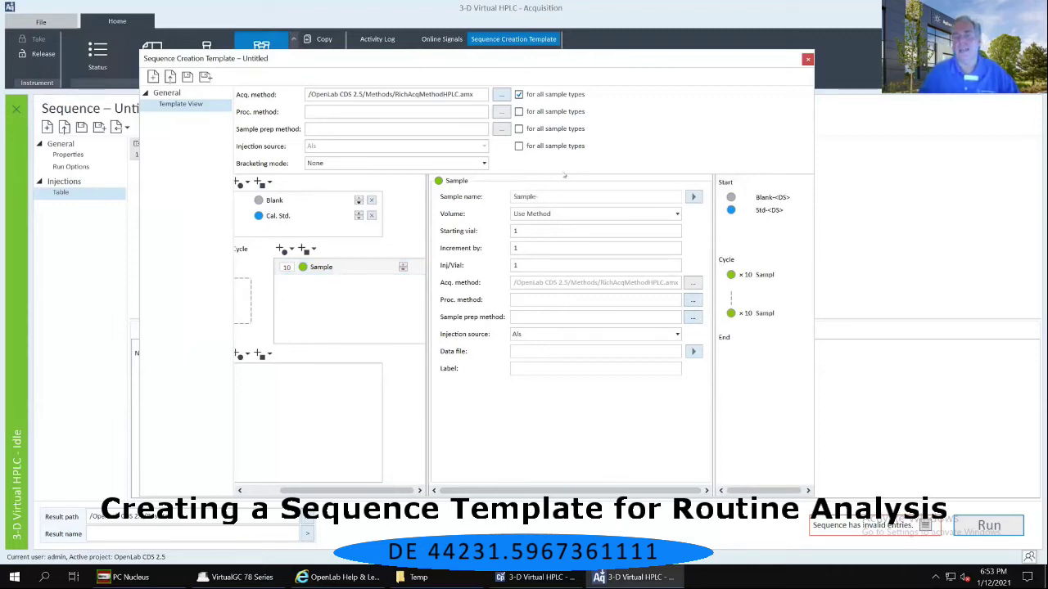
click(693, 197)
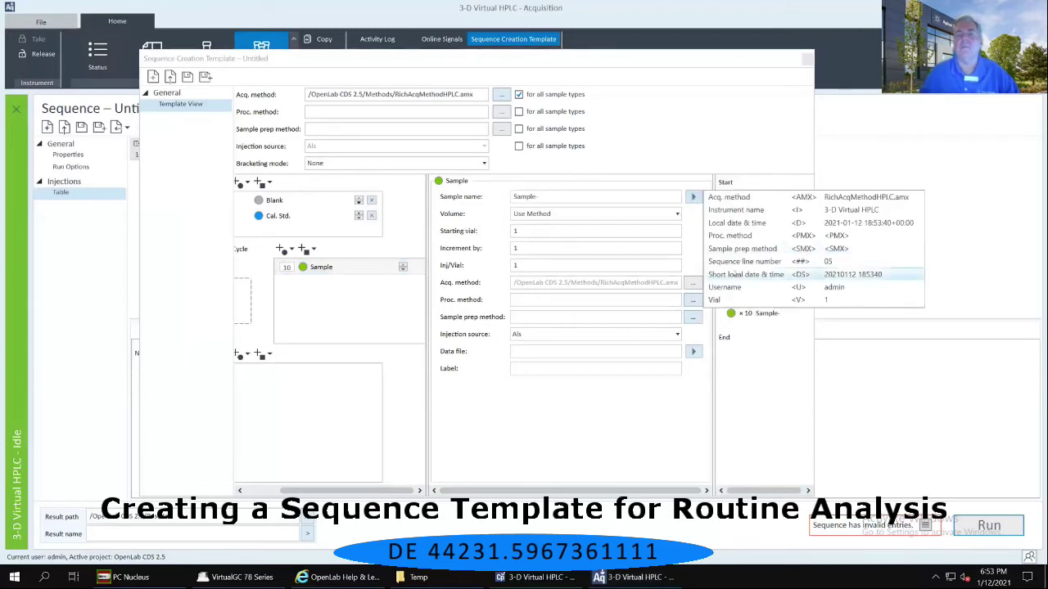
click(733, 275)
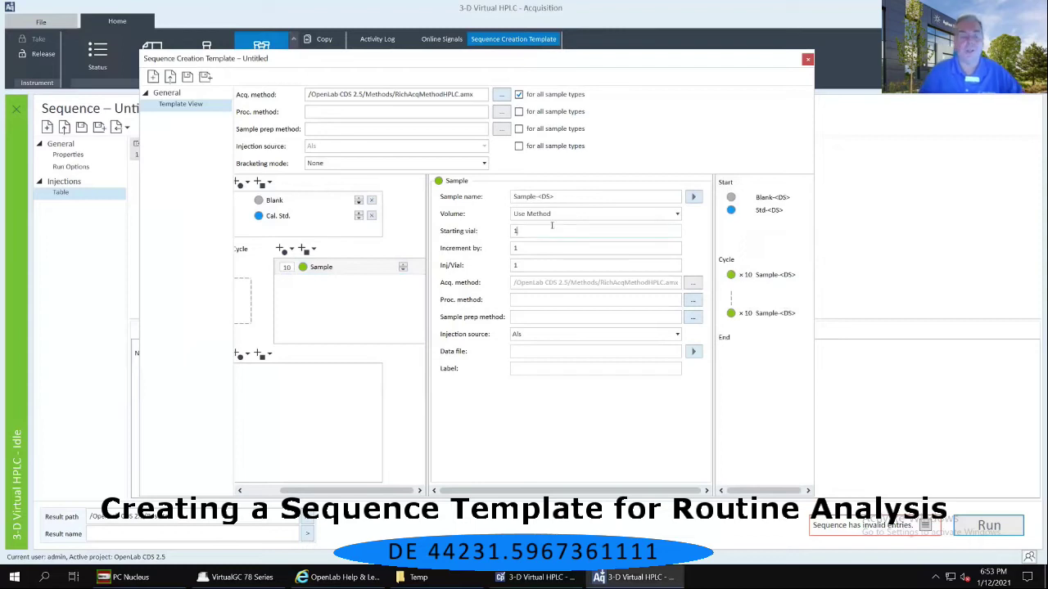
double_click(516, 230)
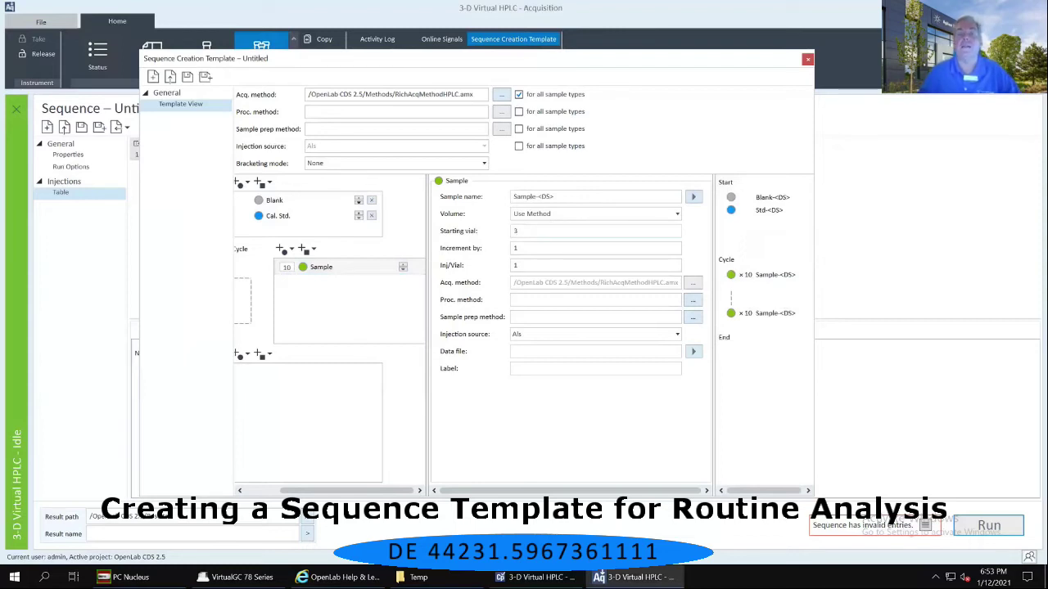
- Set the cycle sample's starting vial to 3 and its data file name to the sample name token <S>
text(3)
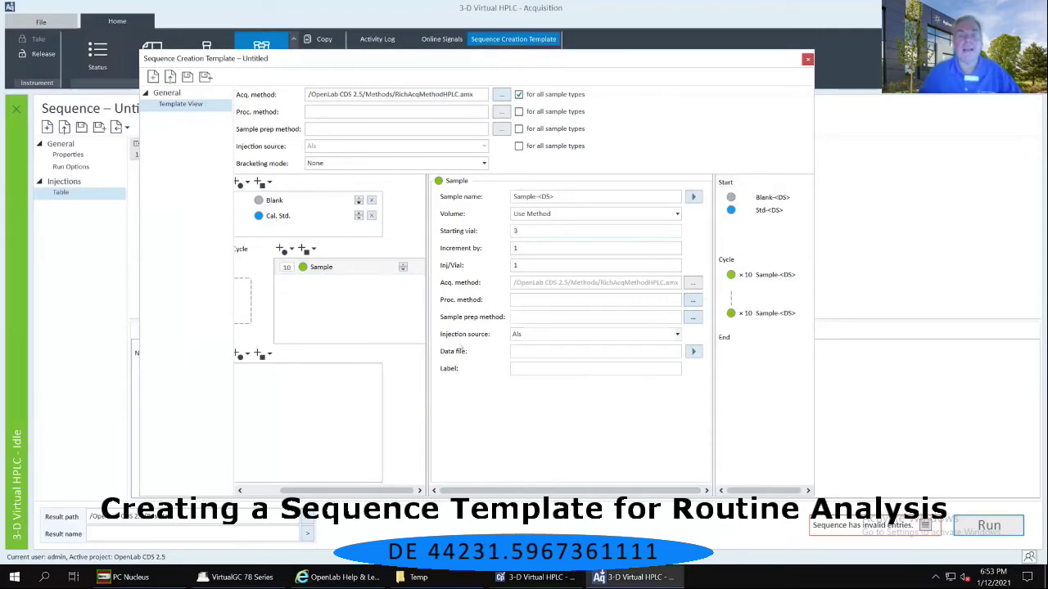
click(693, 352)
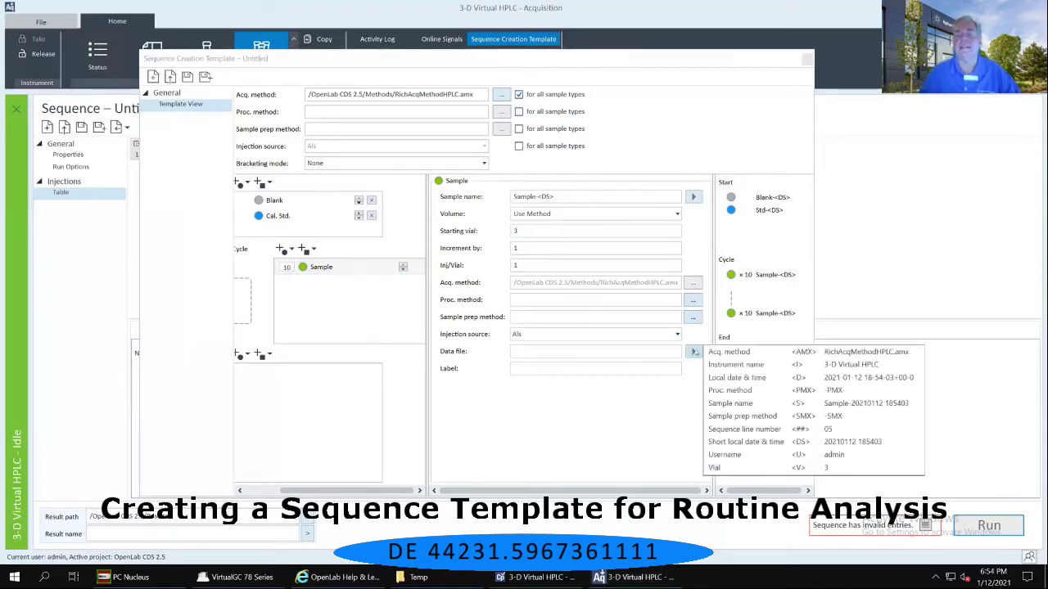
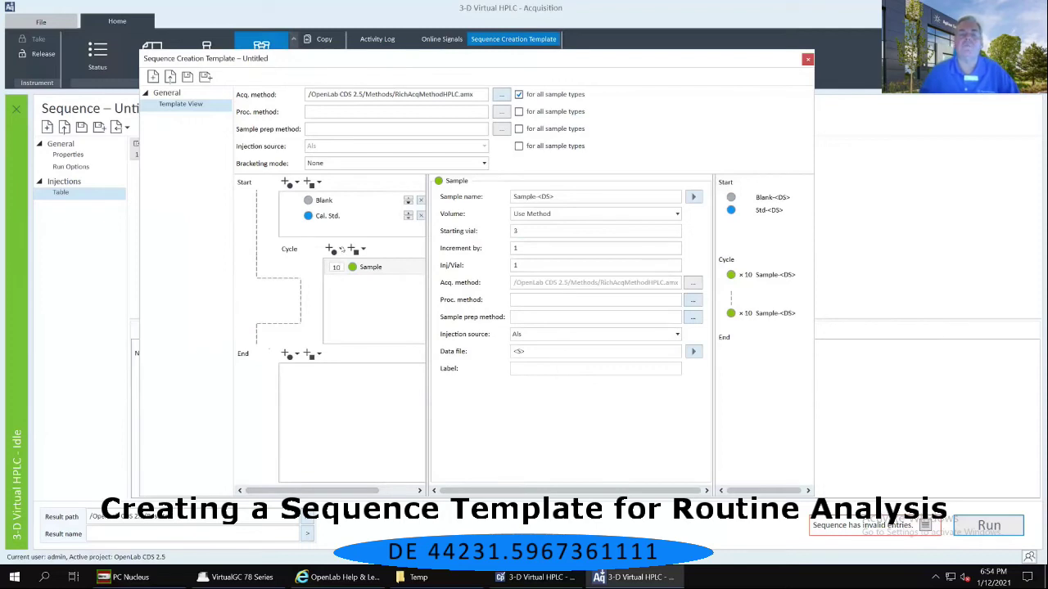
- Add a QC check to the Cycle section and name it QC- followed by the short local date & time token <DS>
click(342, 249)
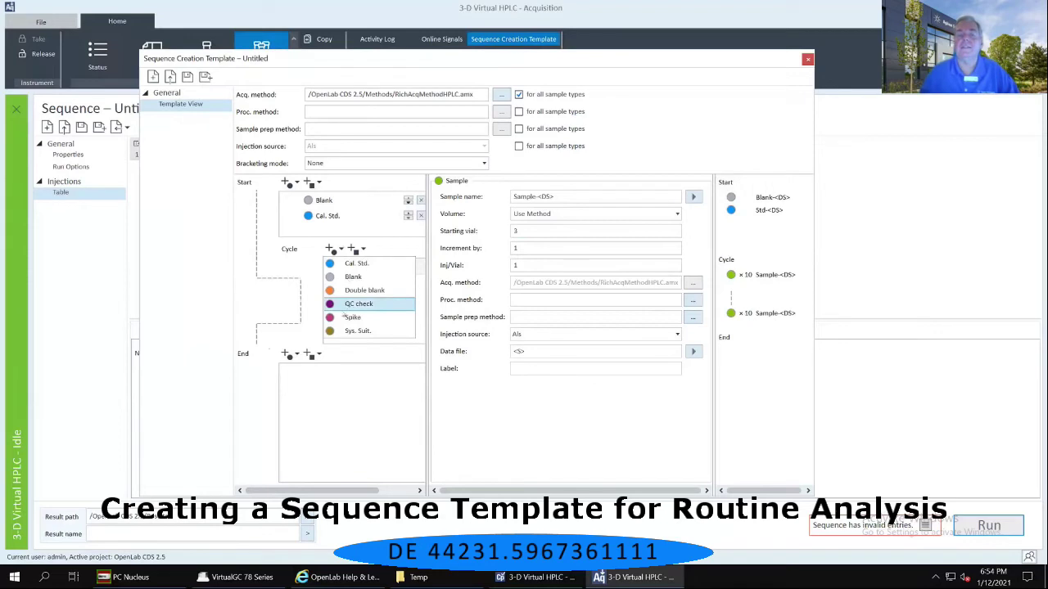
click(351, 304)
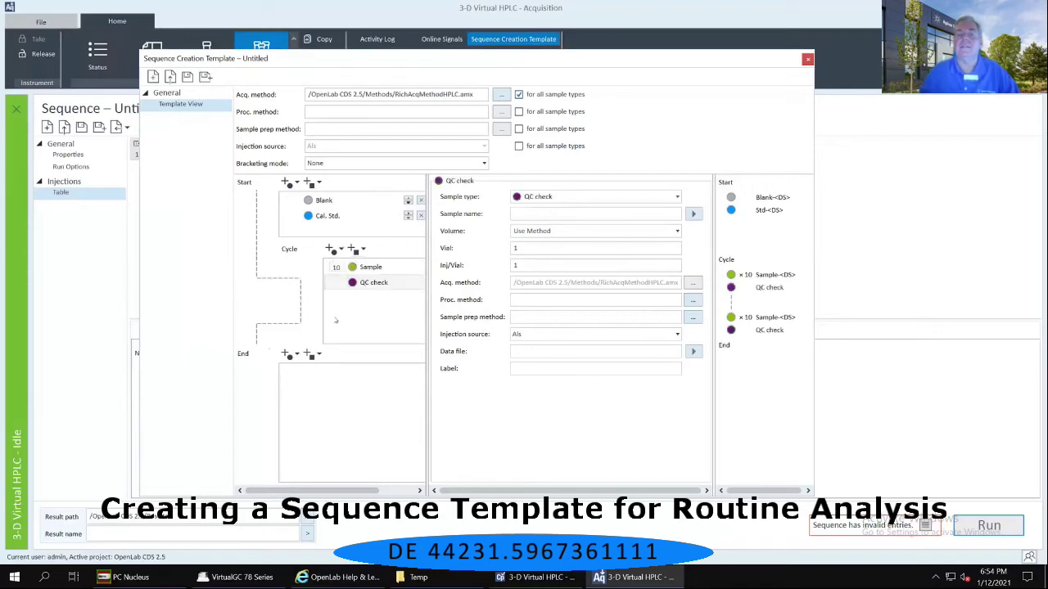
click(520, 215)
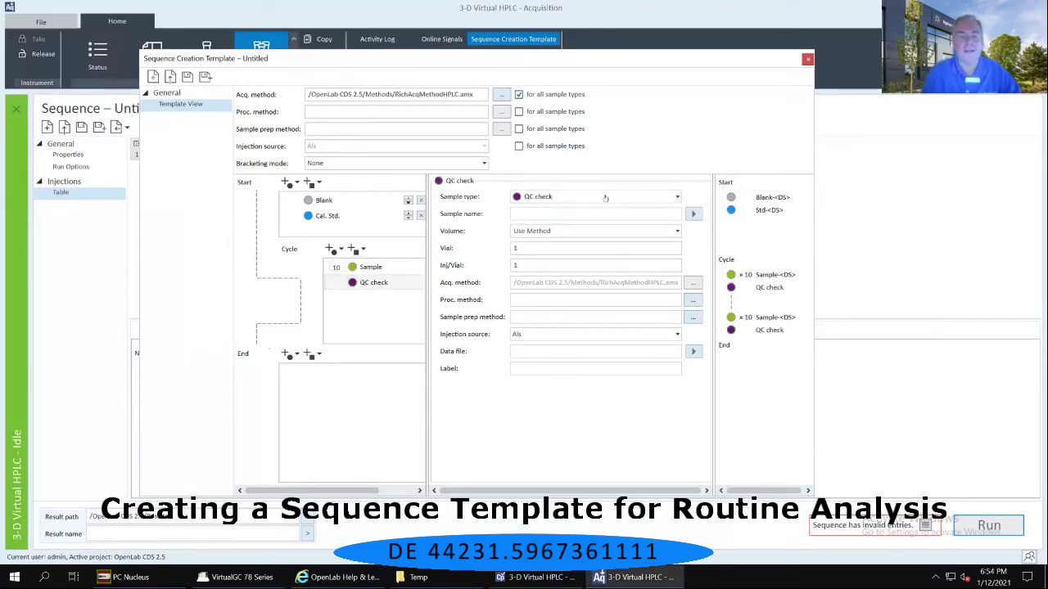
text(QC)
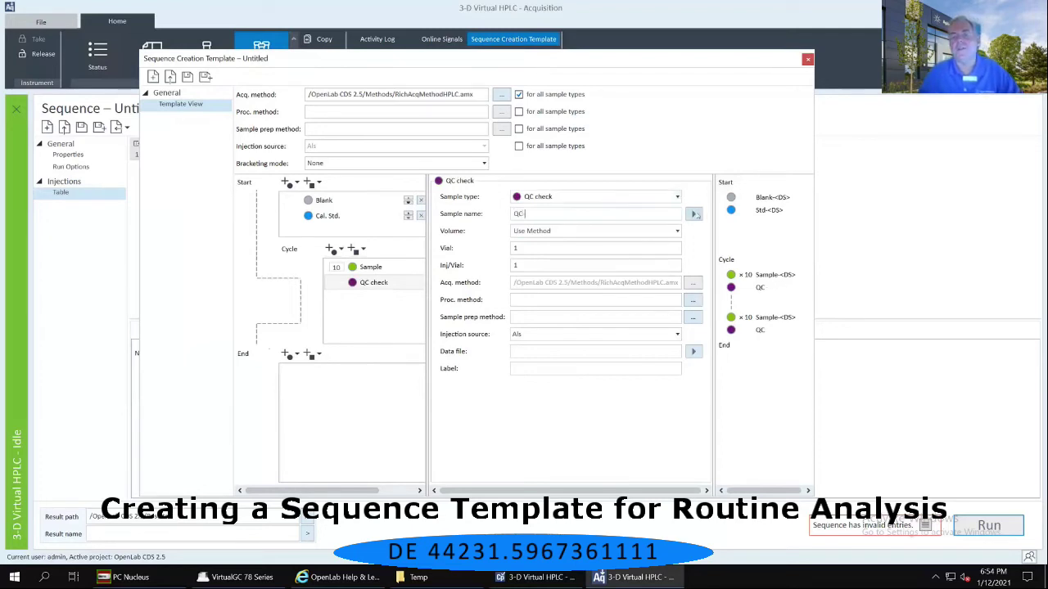
click(694, 214)
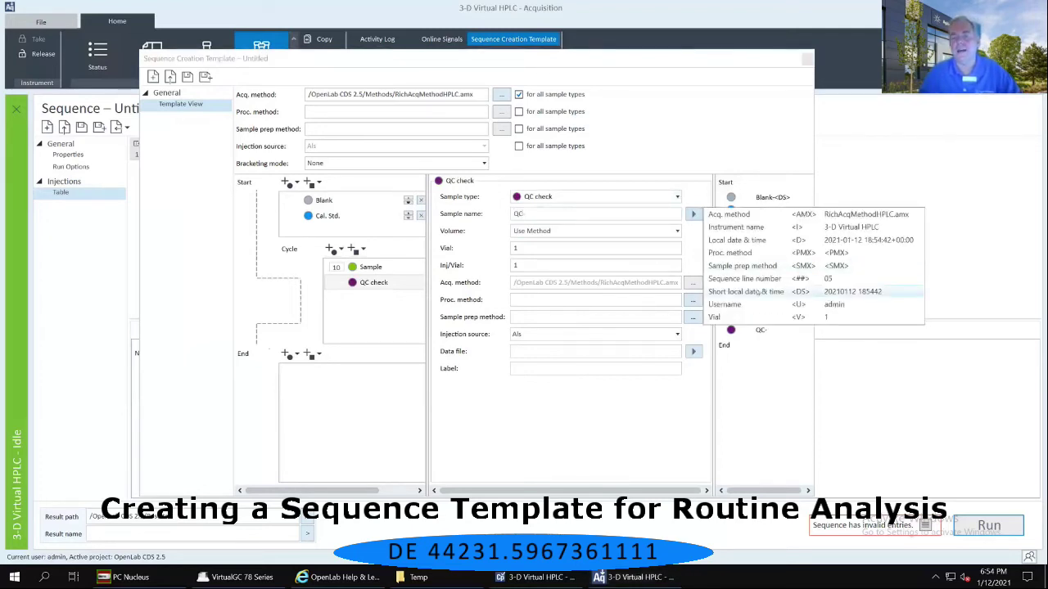
key(Return)
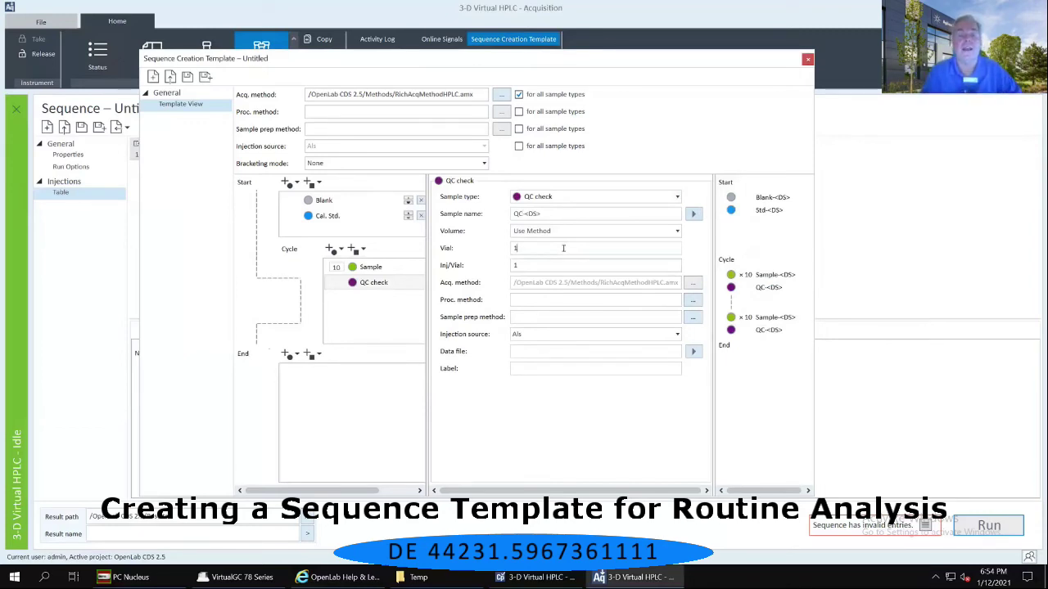
- Set the QC check to vial 100 and its data file name to the sample name token <S>
double_click(563, 248)
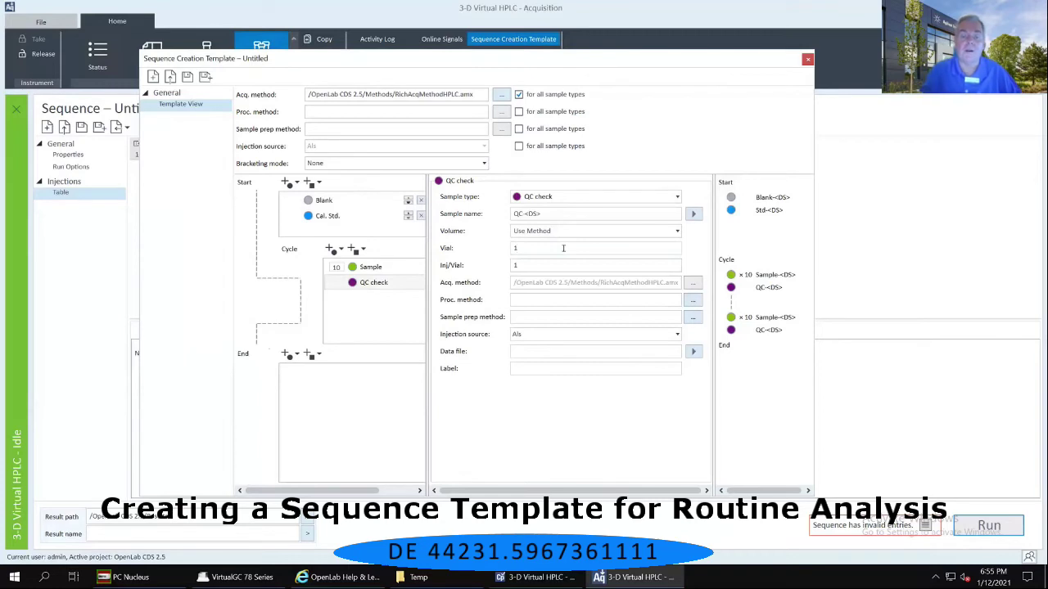
text(00)
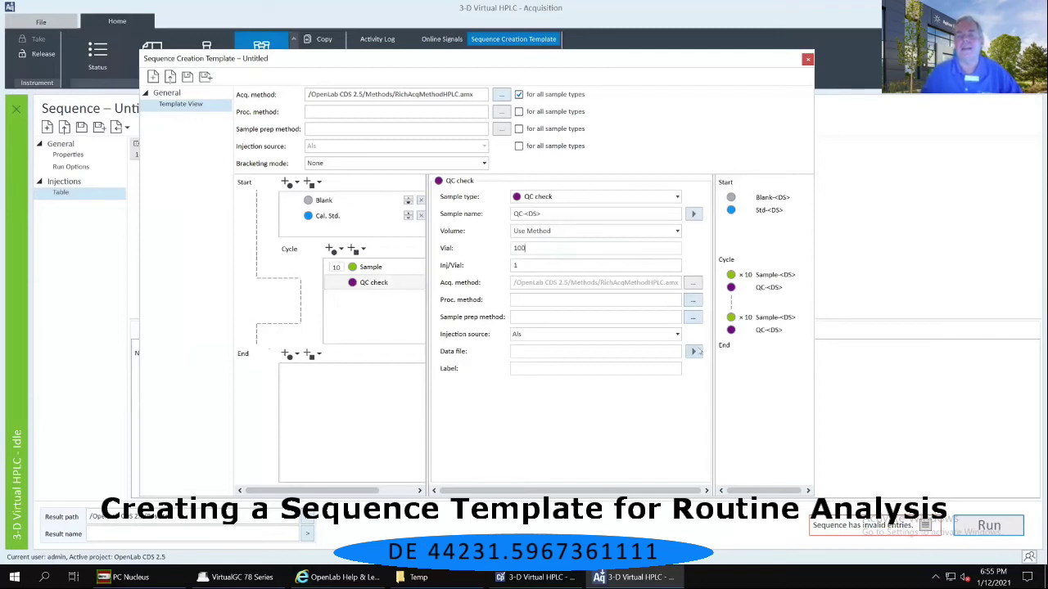
click(695, 351)
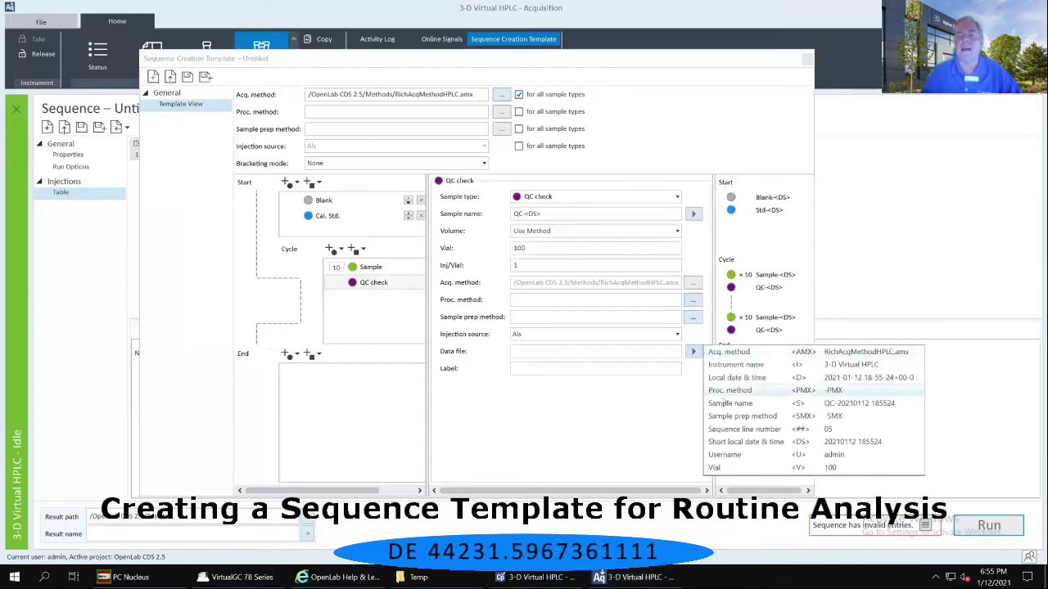
click(730, 402)
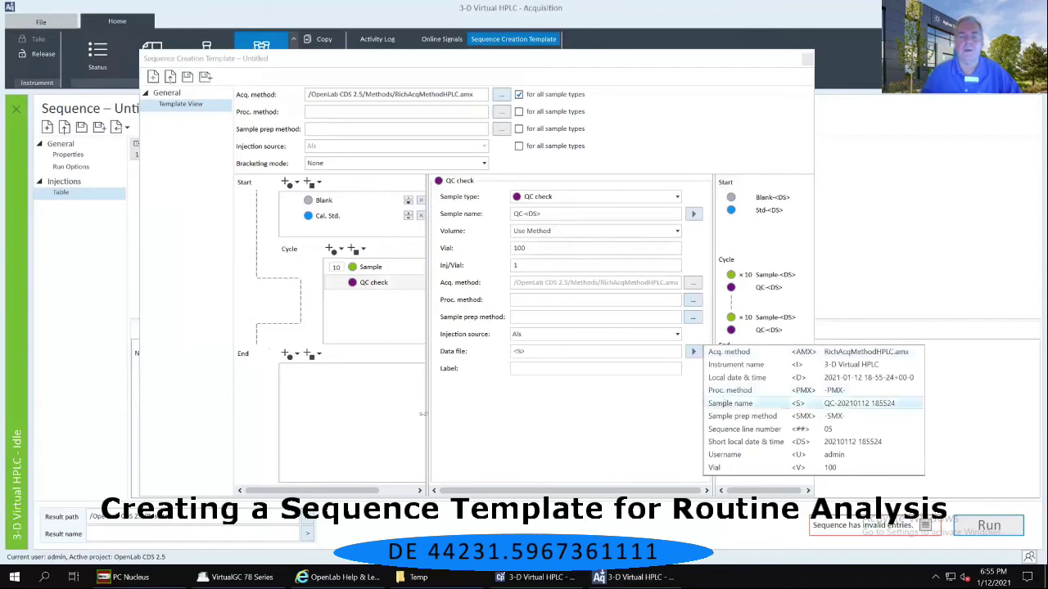
click(543, 411)
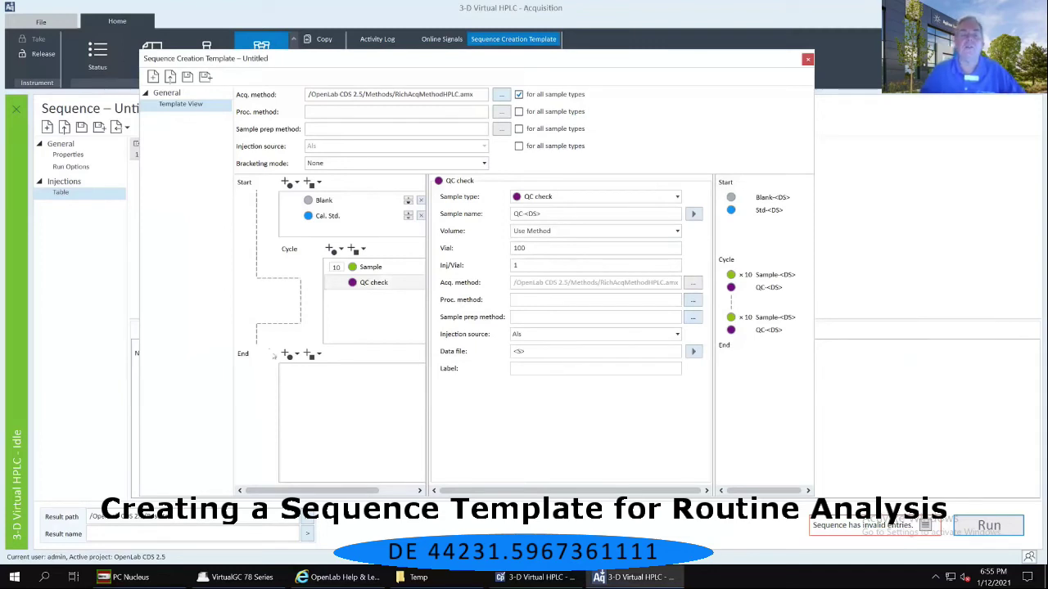
- Add a Blank to the End section, named Blank-<DS>, with vial 1 and the data file name token <S>
click(296, 355)
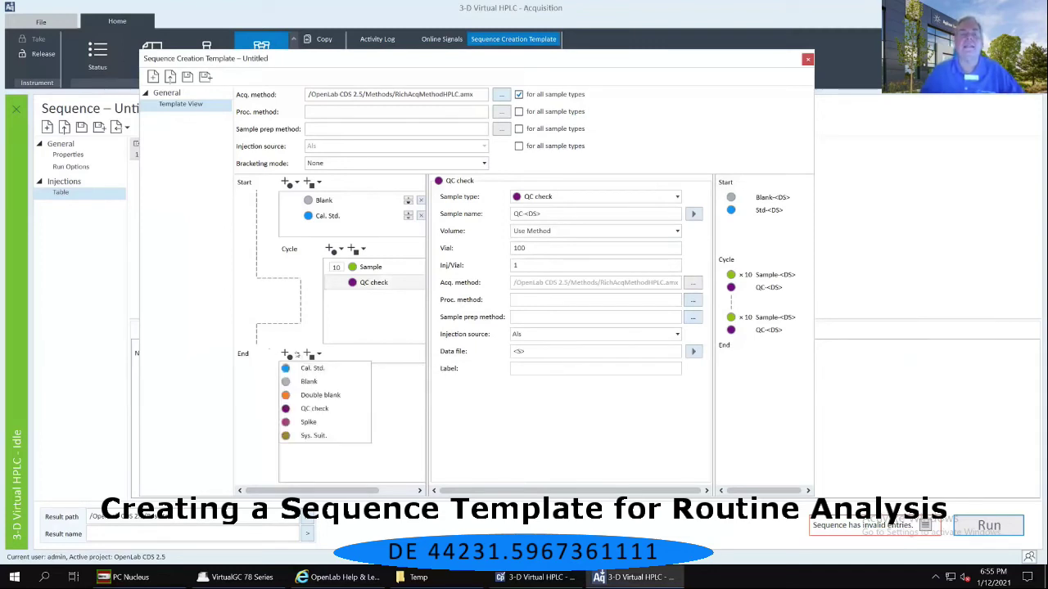
click(305, 382)
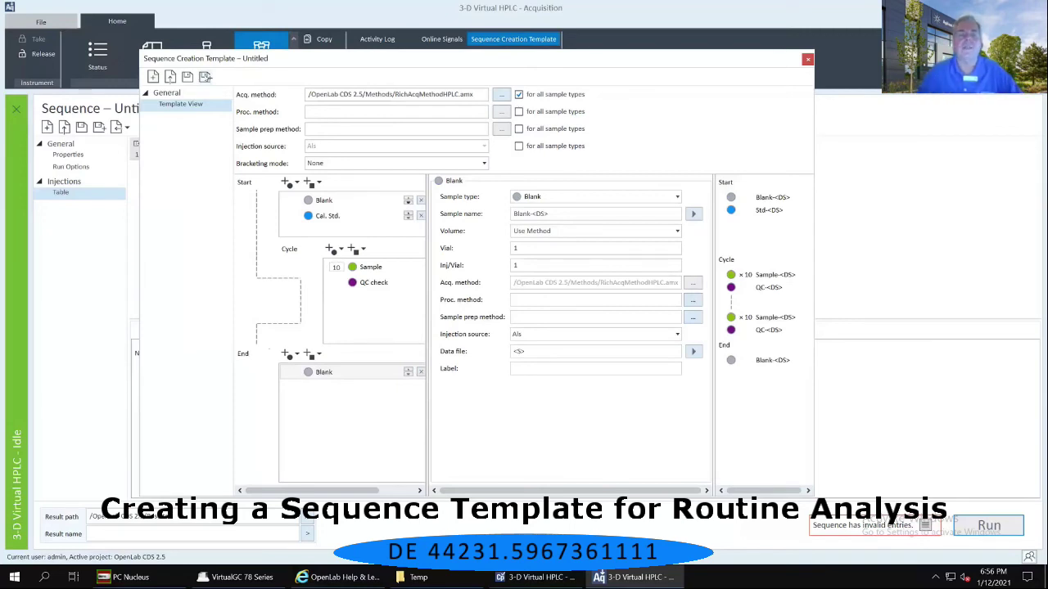
- Save the sequence creation template as RichTemplate in /OpenLab CDS 2.5/Sequence Templates and close the template window
click(204, 76)
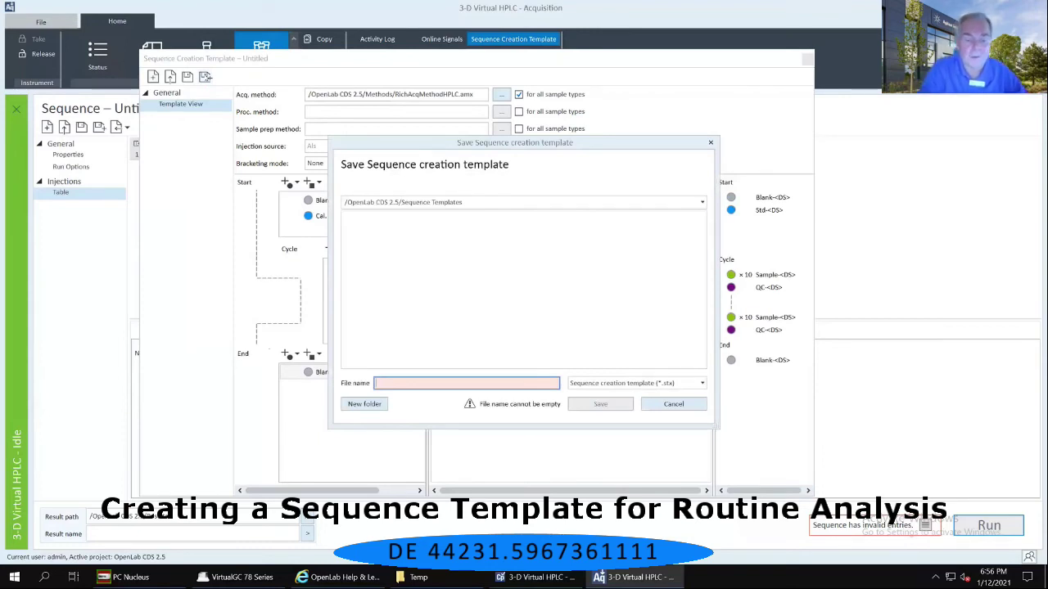
text(RichTe)
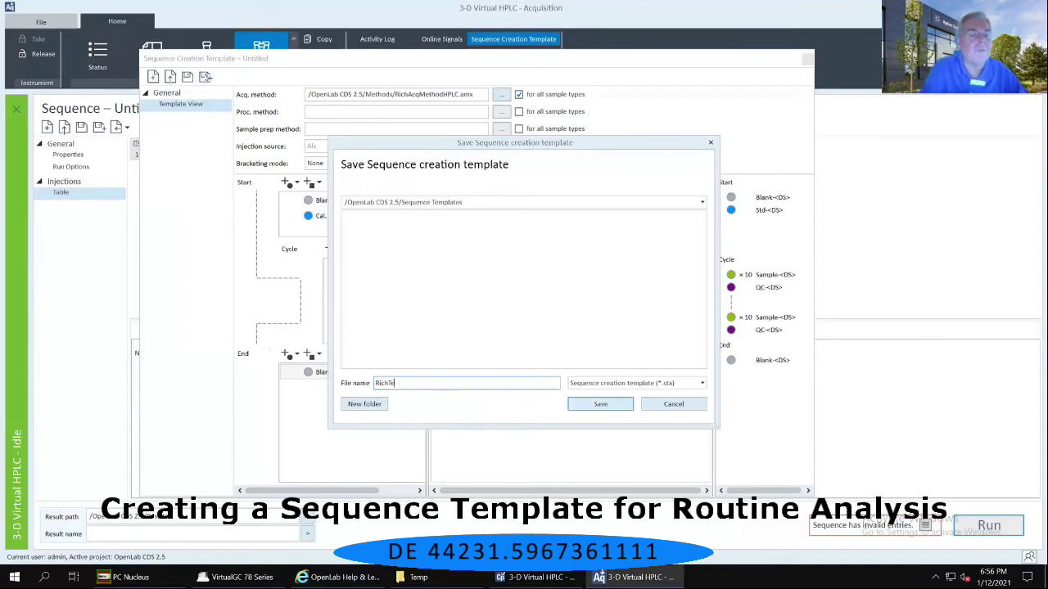
text(mplate)
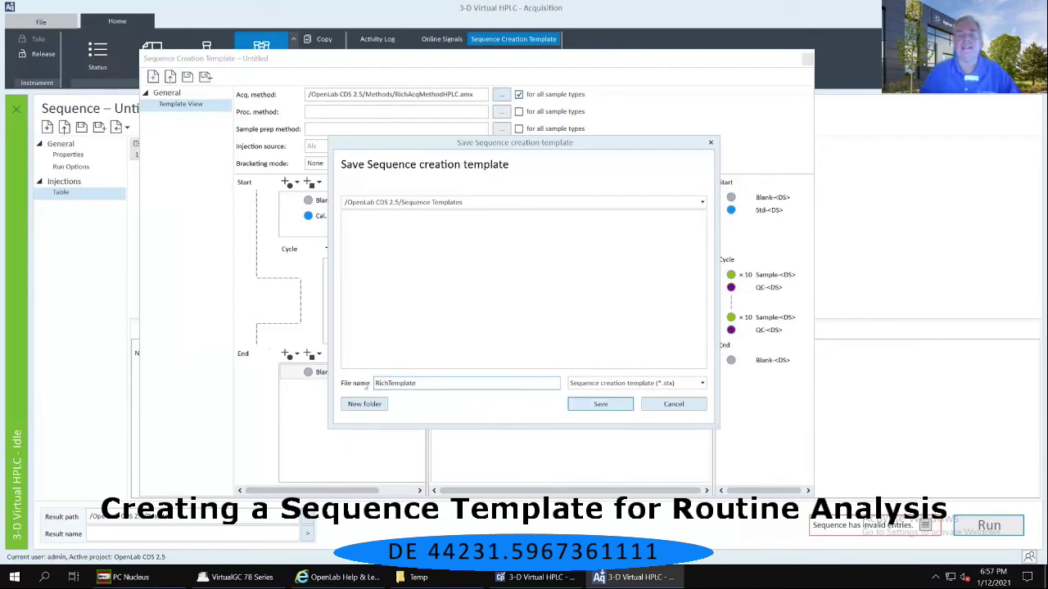
click(618, 406)
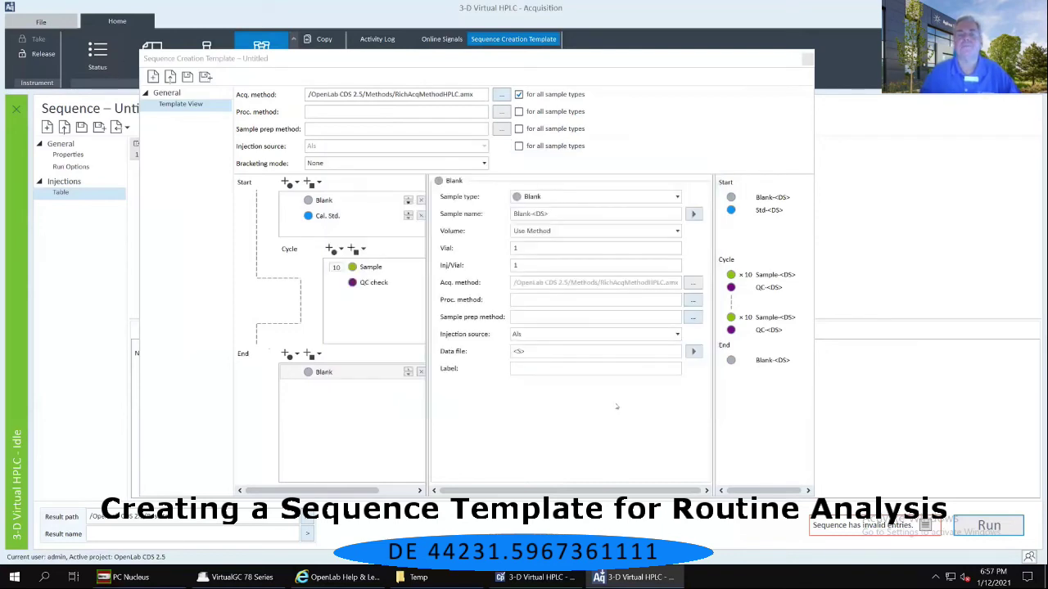
click(677, 77)
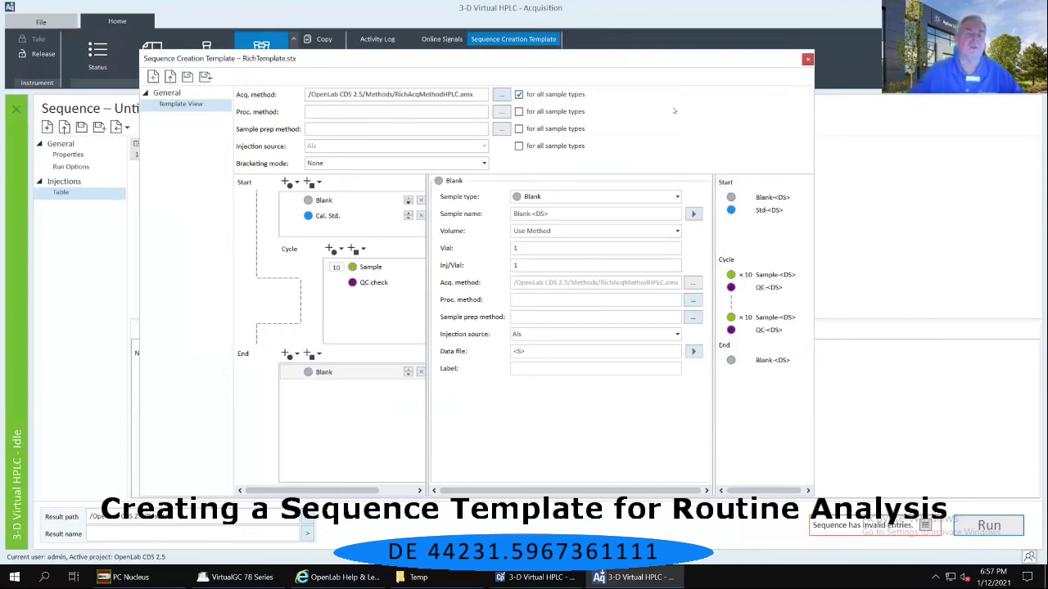
click(807, 59)
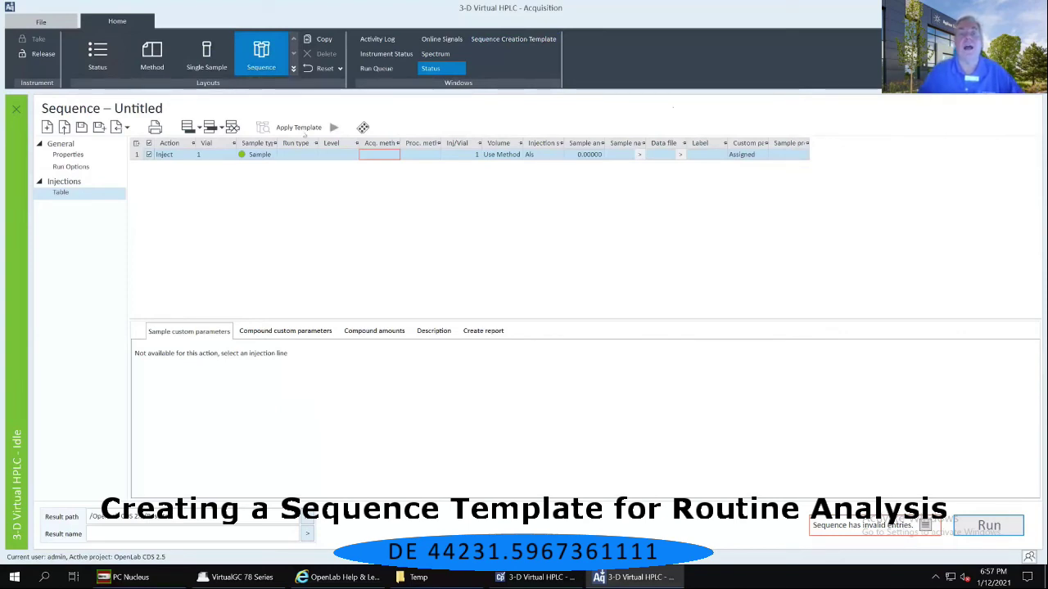
- Apply RichTemplate.stx to the untitled sequence with 25 total samples and review the generated injection table down to its last line
click(299, 128)
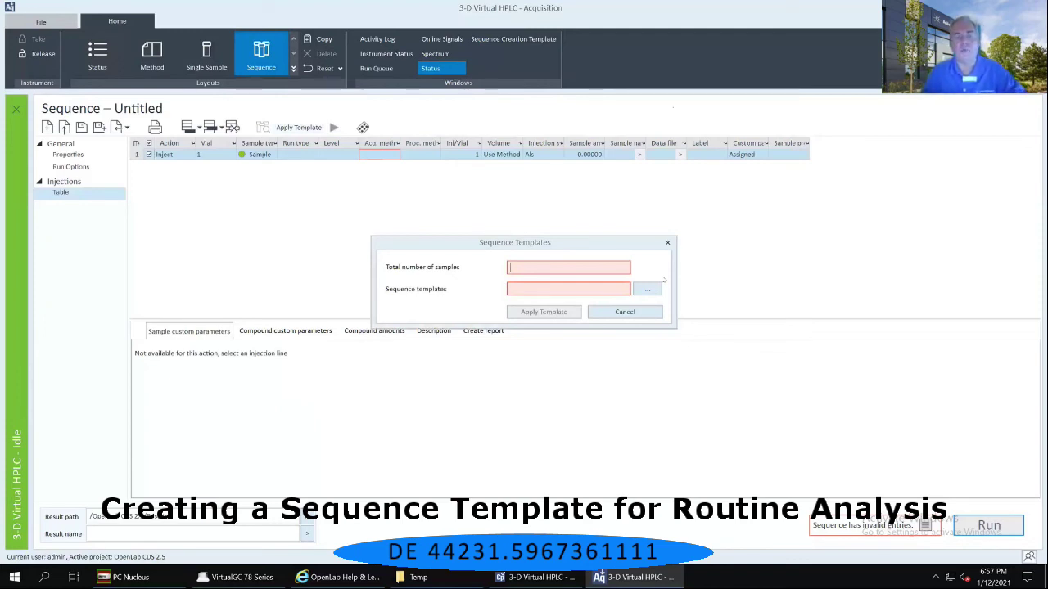
text(25)
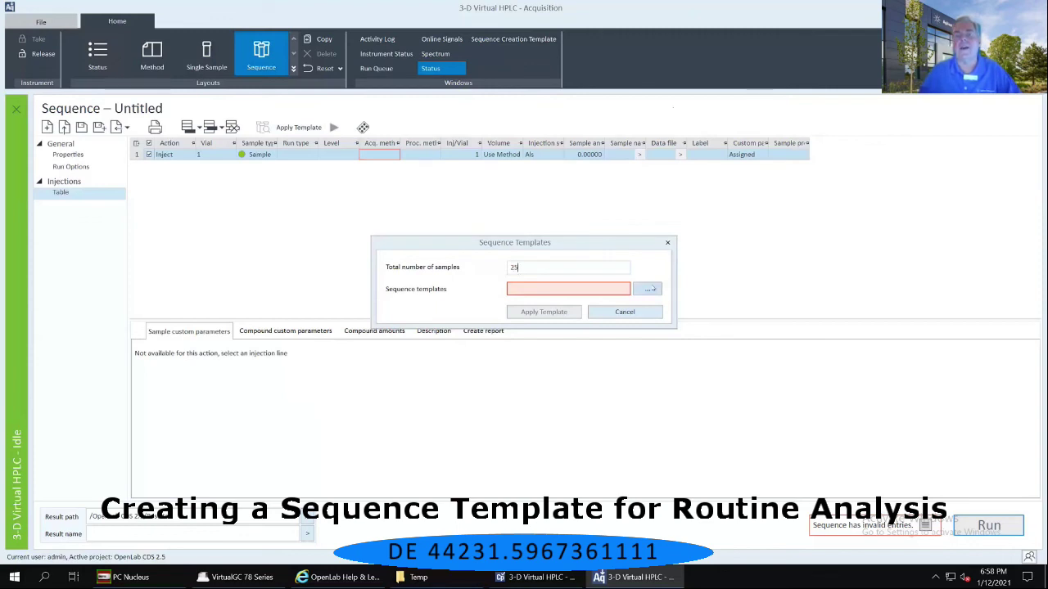
click(648, 290)
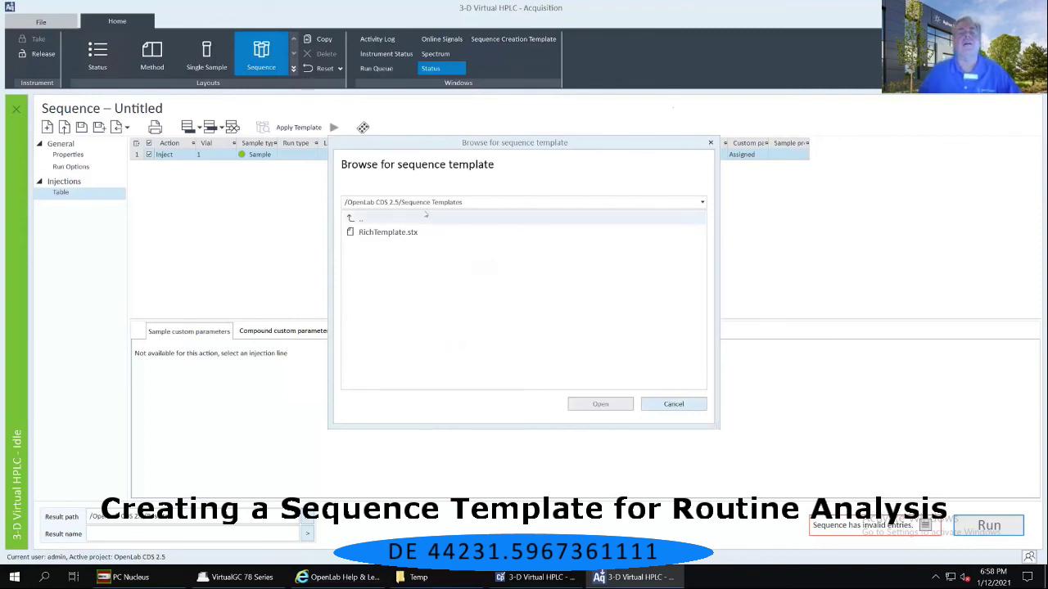
click(389, 233)
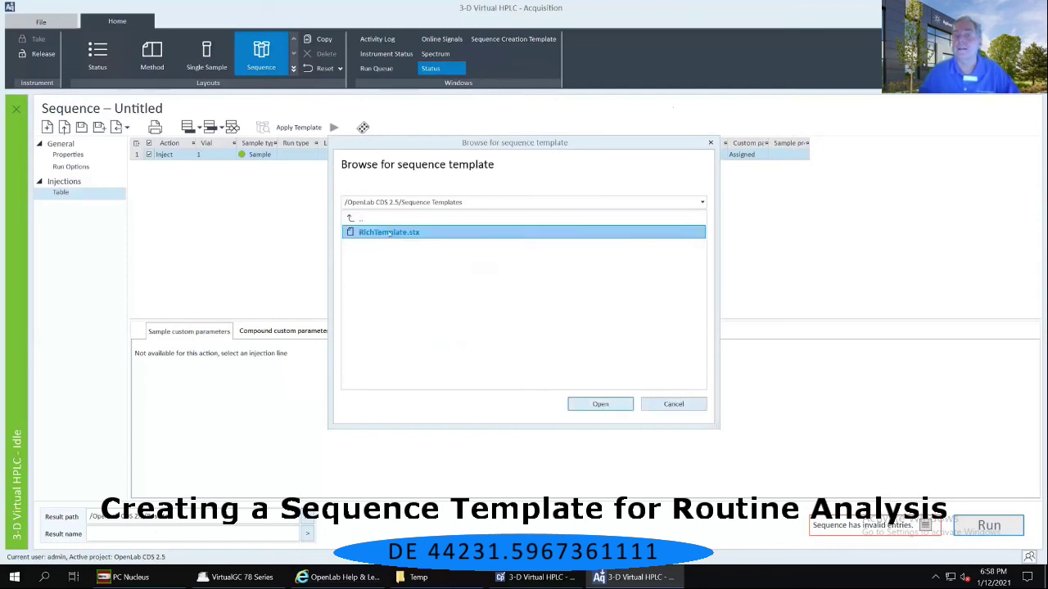
click(600, 404)
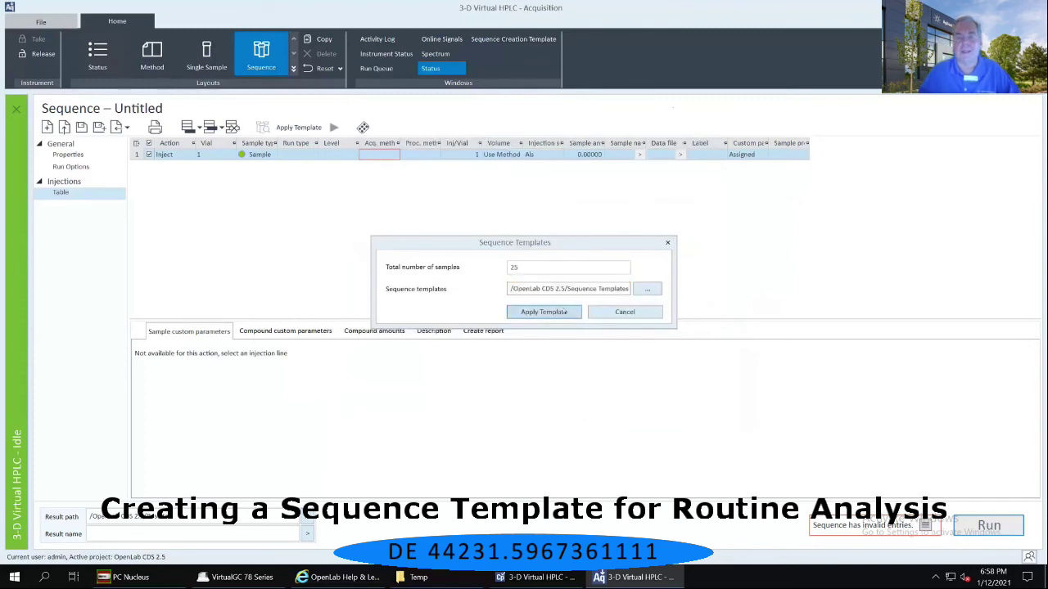
click(562, 312)
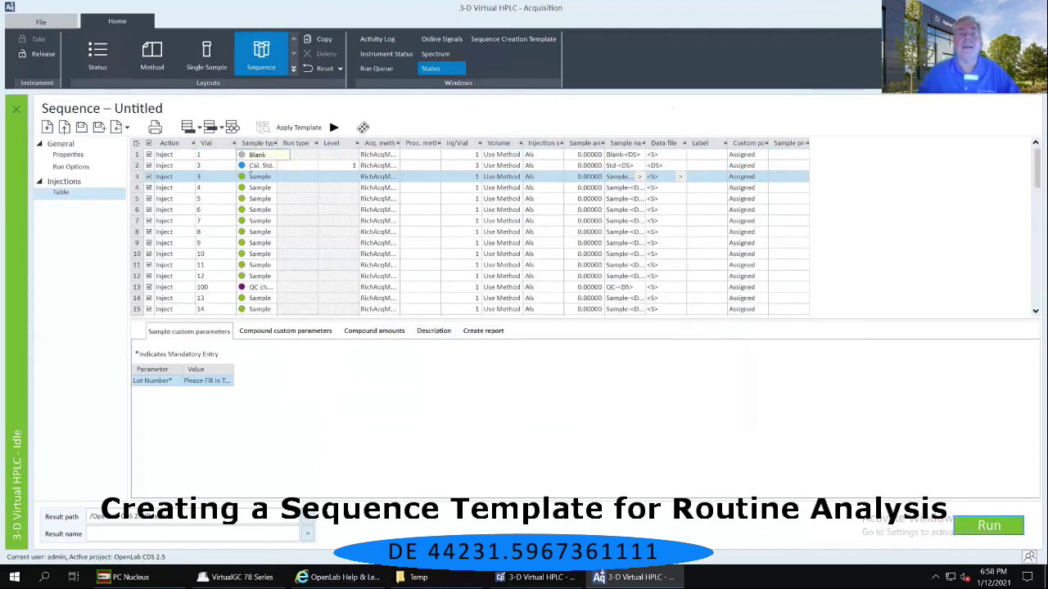
click(266, 176)
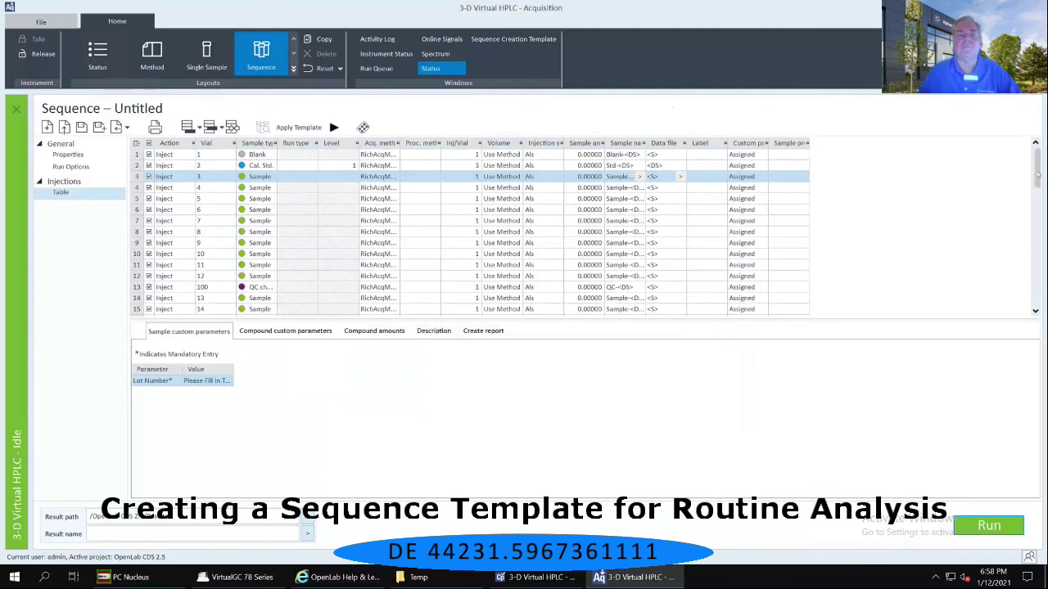
drag(1036, 174, 1037, 214)
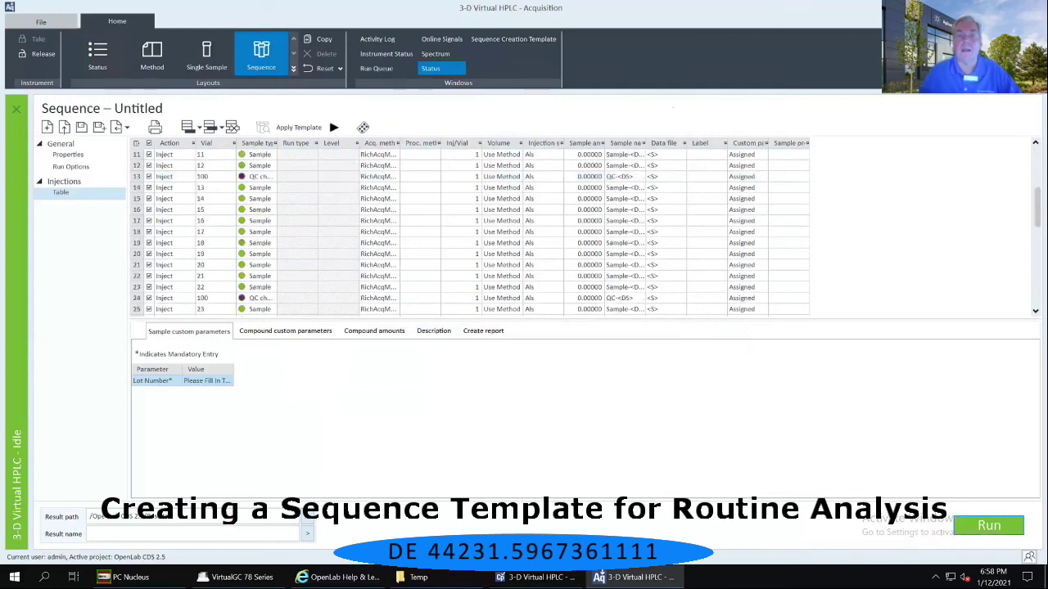
drag(1041, 211, 1041, 267)
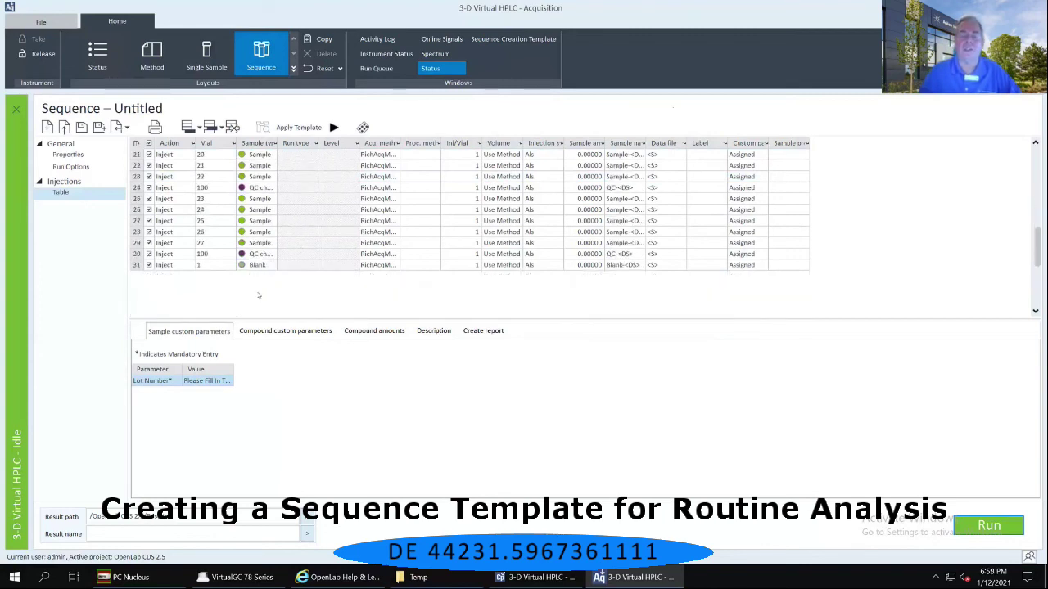